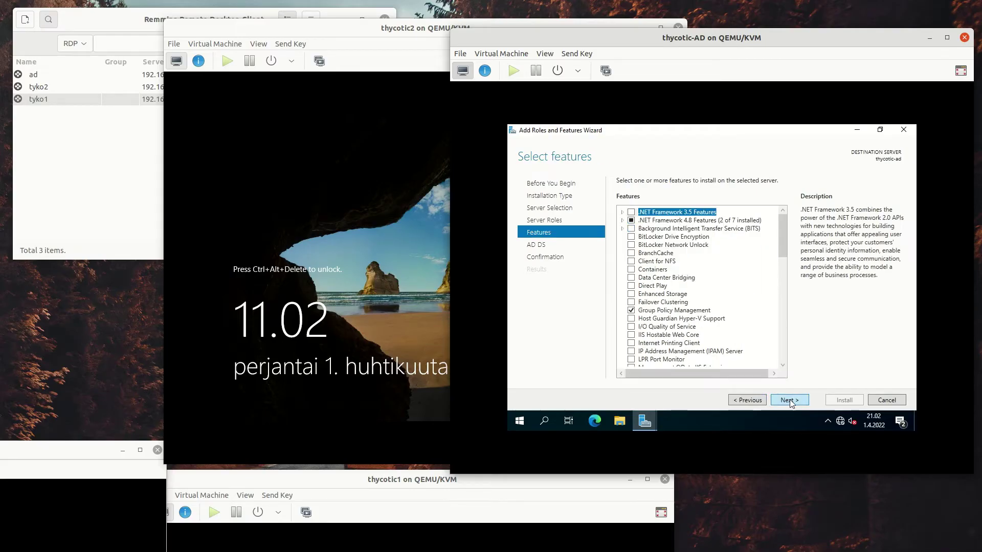
# Install the selected server roles with automatic restart enabled.
pyautogui.click(790, 400)
pyautogui.click(790, 400)
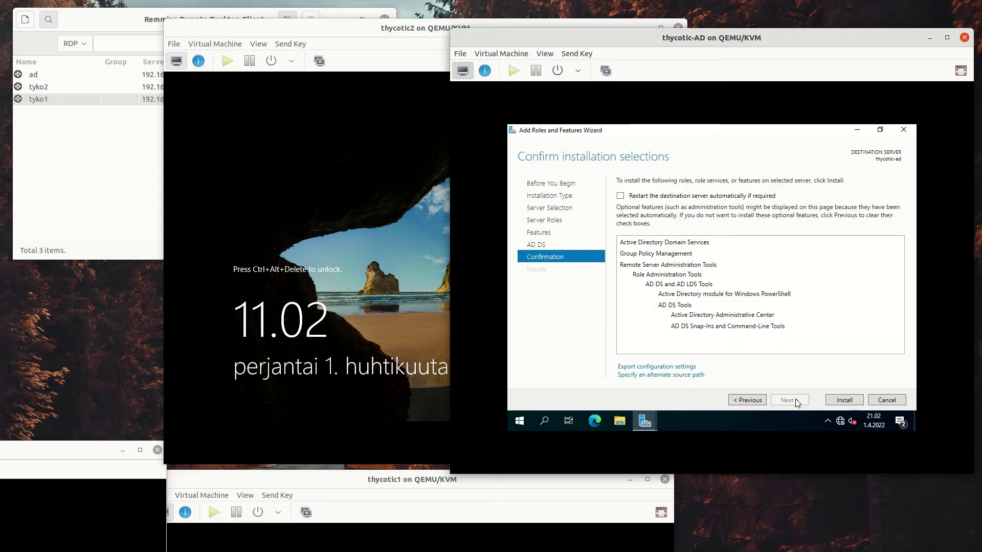
pyautogui.click(718, 197)
pyautogui.click(783, 310)
pyautogui.click(844, 400)
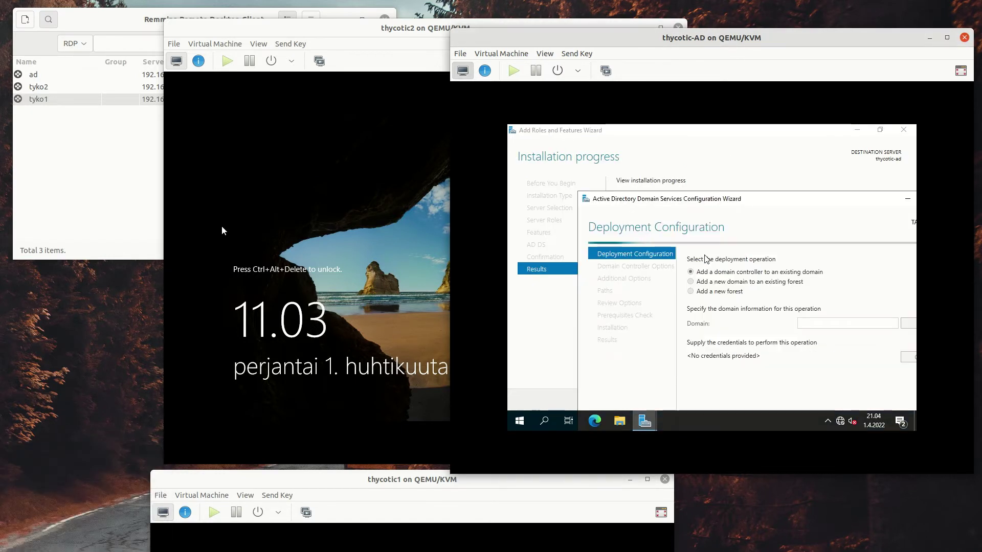
# Promote the server to a new kotilab.local forest and sign in as KOTILAB\Administrator.
pyautogui.moveTo(696, 204); pyautogui.dragTo(632, 142)
pyautogui.click(678, 231)
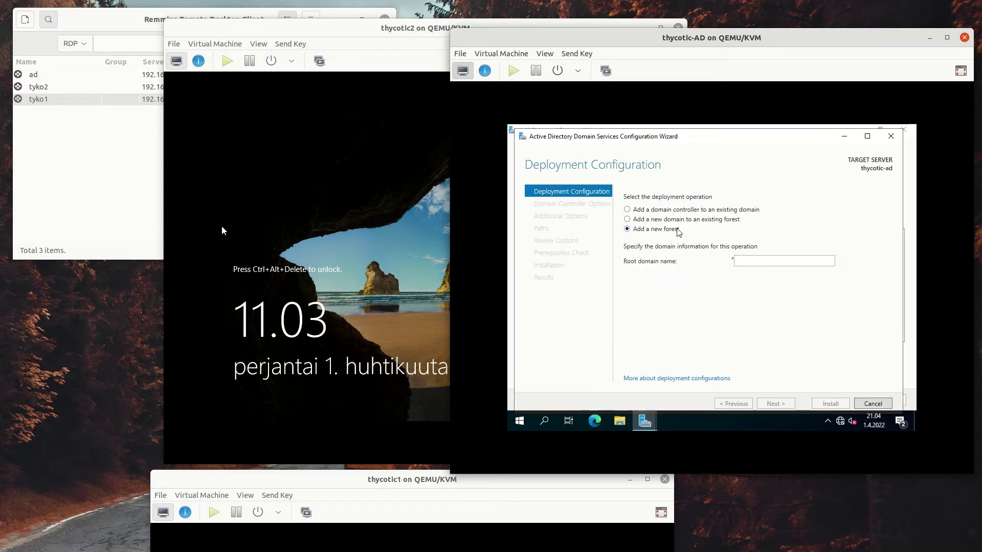
pyautogui.write('kotilab.local')
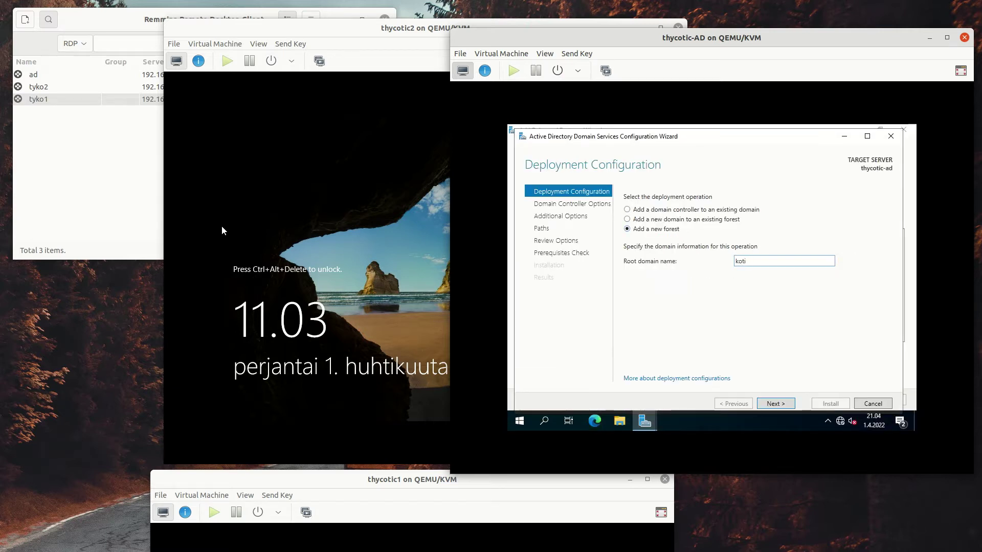
pyautogui.click(777, 404)
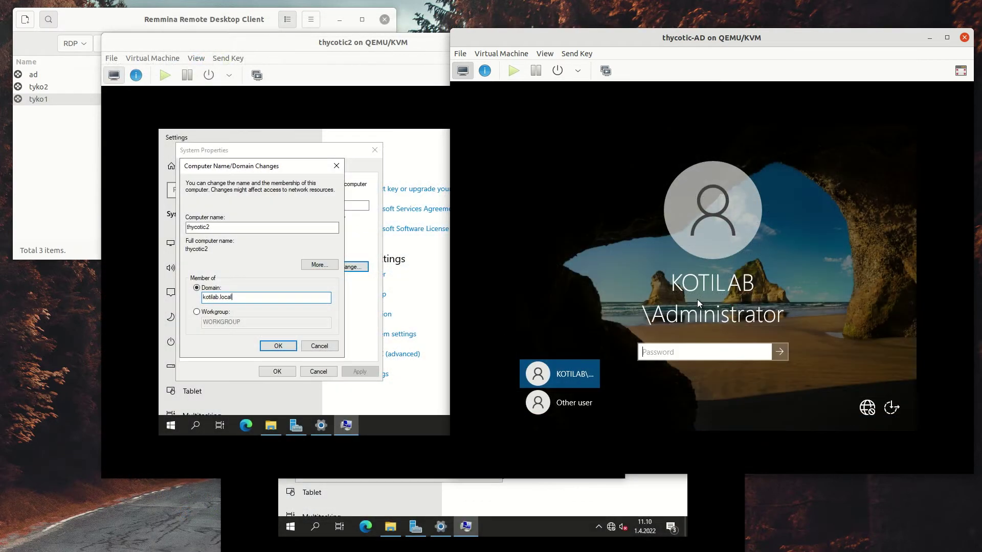
pyautogui.press('Return')
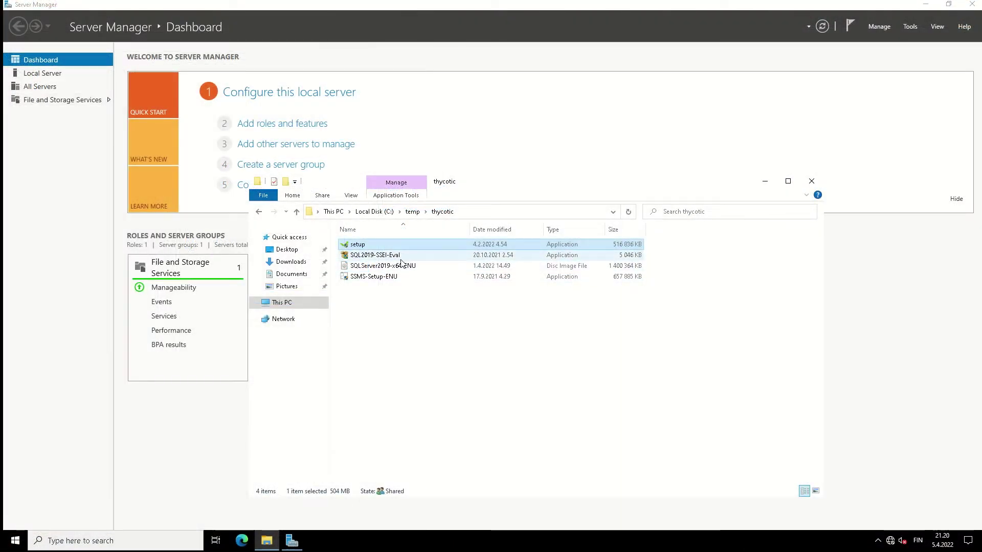
# Mount the SQLServer2019 ISO, run its setup with UAC approval, and show the Installation options.
pyautogui.click(382, 265)
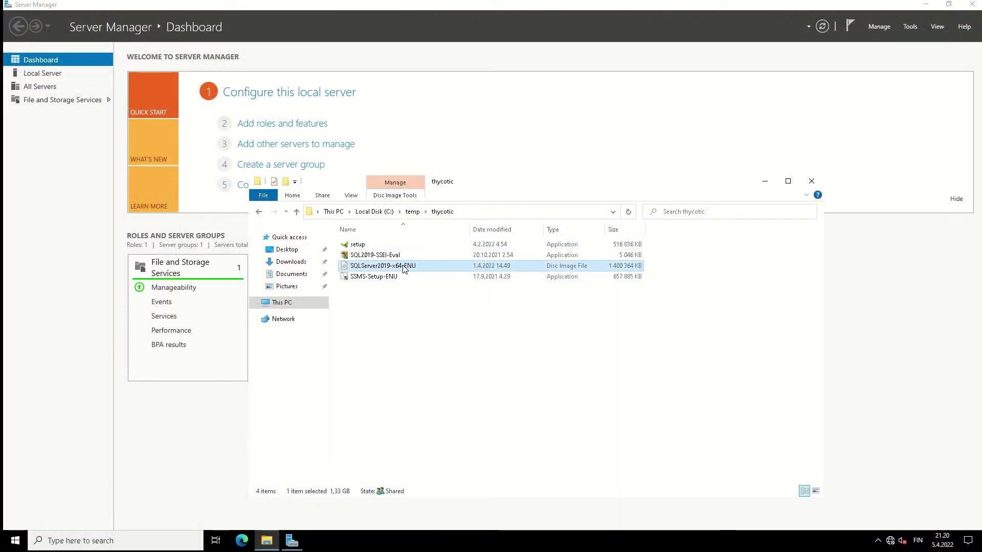
pyautogui.doubleClick(382, 266)
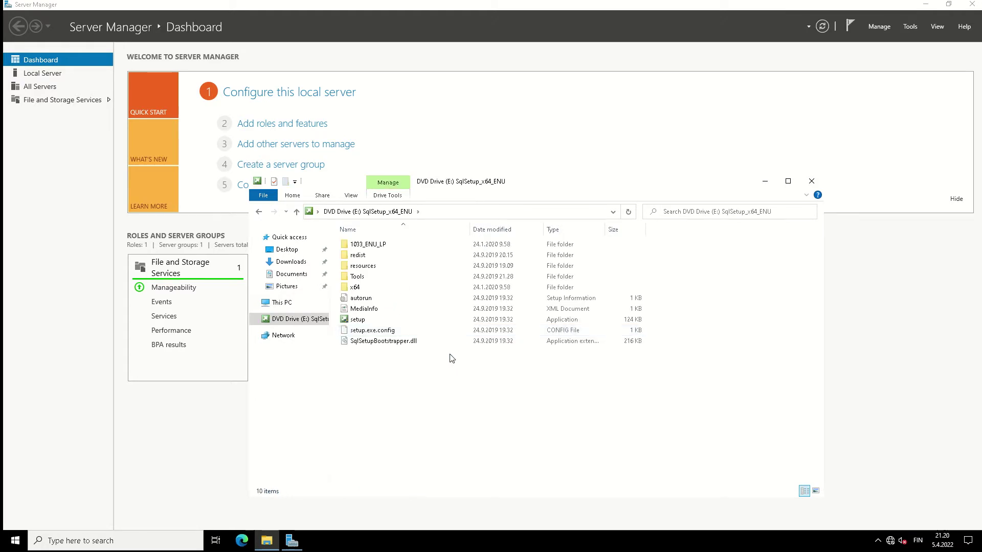
pyautogui.click(445, 320)
pyautogui.doubleClick(444, 325)
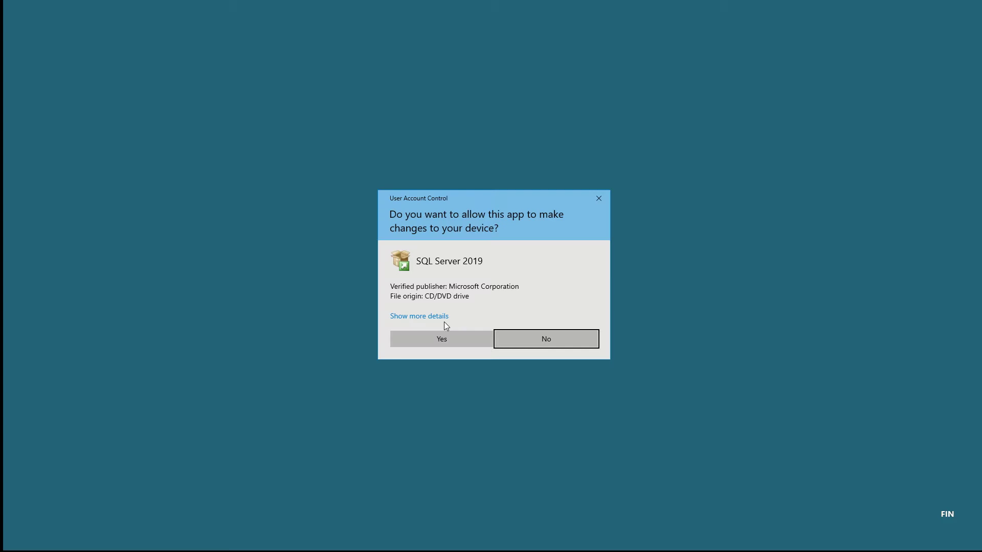
pyautogui.click(444, 336)
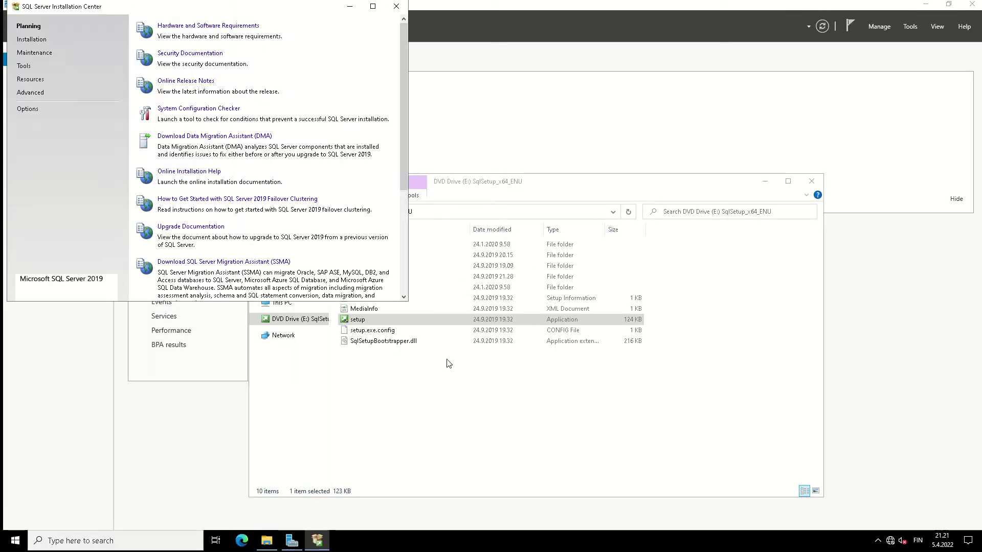
pyautogui.click(31, 40)
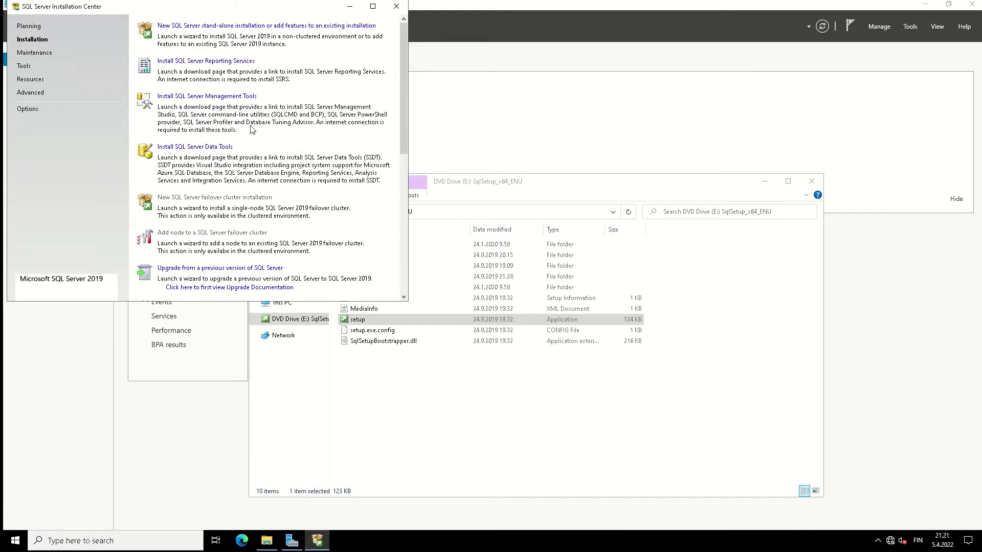
# Start a new stand-alone installation and choose the Developer edition.
pyautogui.click(266, 25)
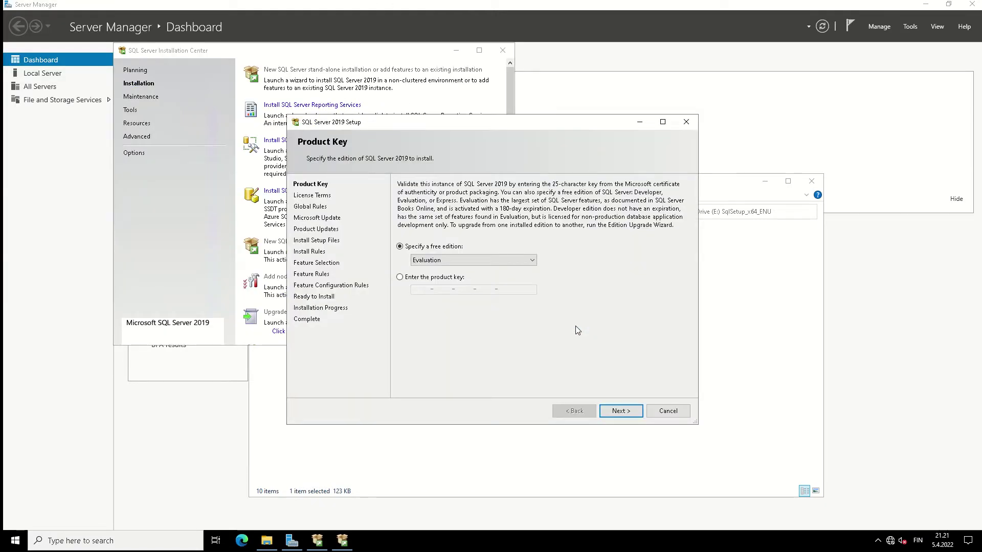
pyautogui.click(463, 259)
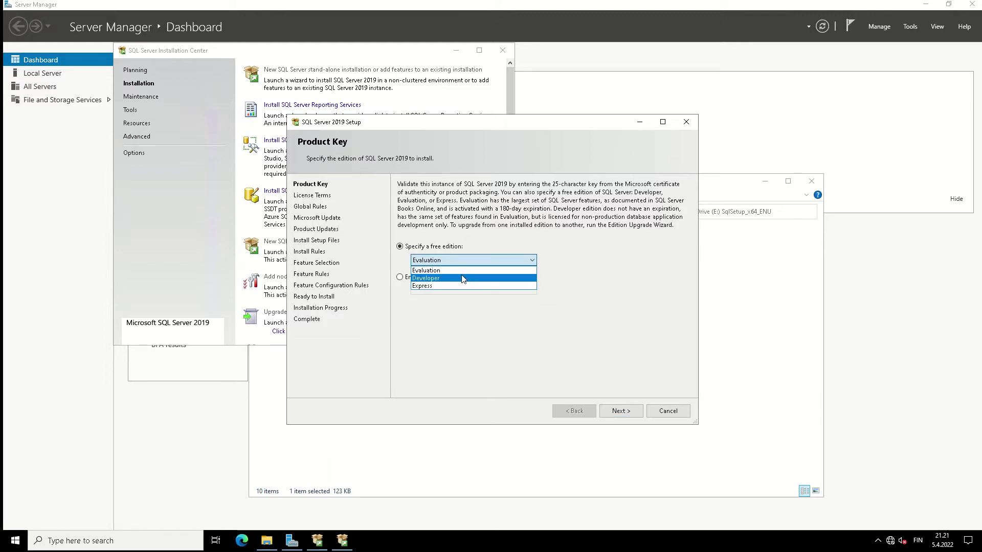
pyautogui.click(460, 278)
pyautogui.click(619, 412)
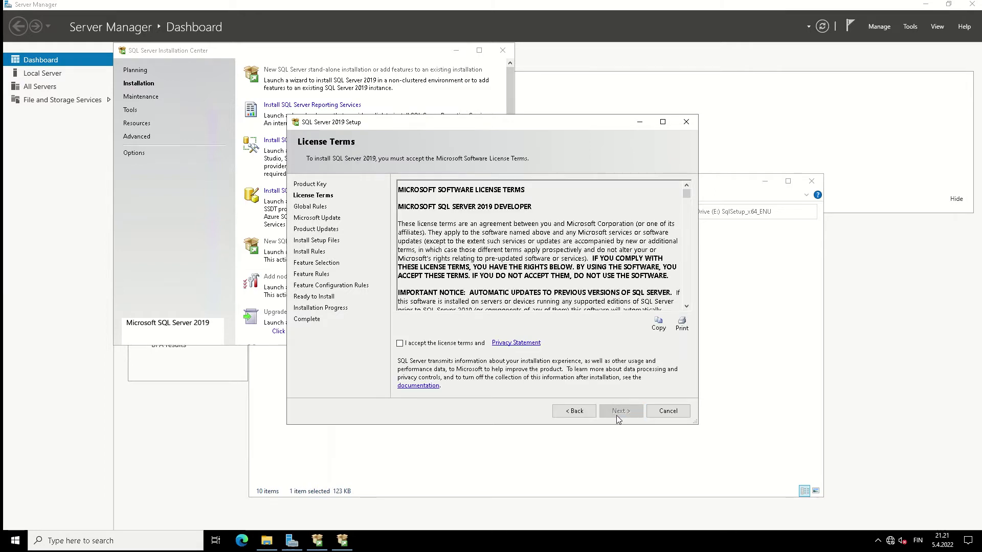
# Accept the license terms and skip Microsoft Update and product updates.
pyautogui.click(459, 341)
pyautogui.click(619, 410)
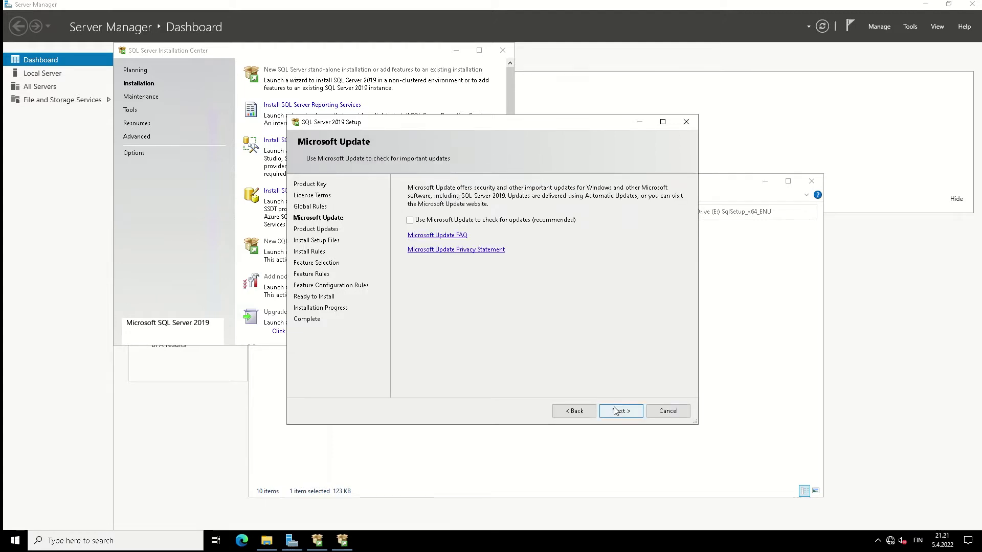
pyautogui.click(621, 411)
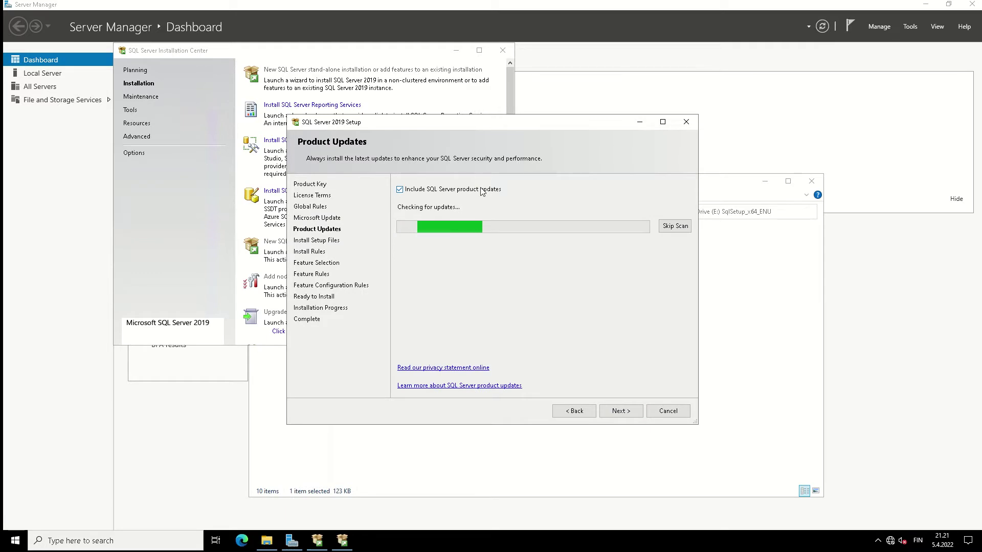
pyautogui.click(460, 189)
pyautogui.click(620, 411)
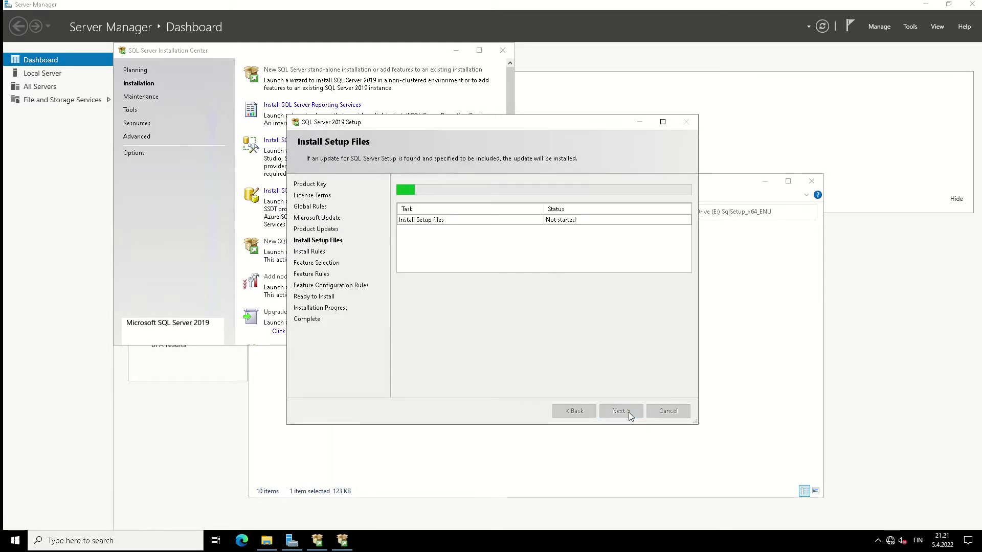
# Start a new port-based inbound rule in Windows Defender Firewall with Advanced Security.
pyautogui.press('super')
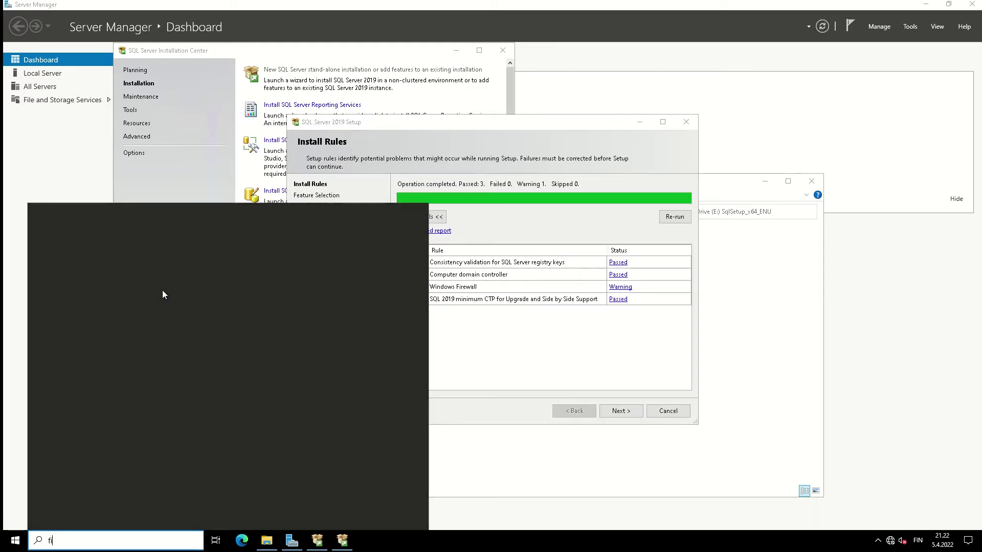
pyautogui.write('fire')
pyautogui.click(159, 305)
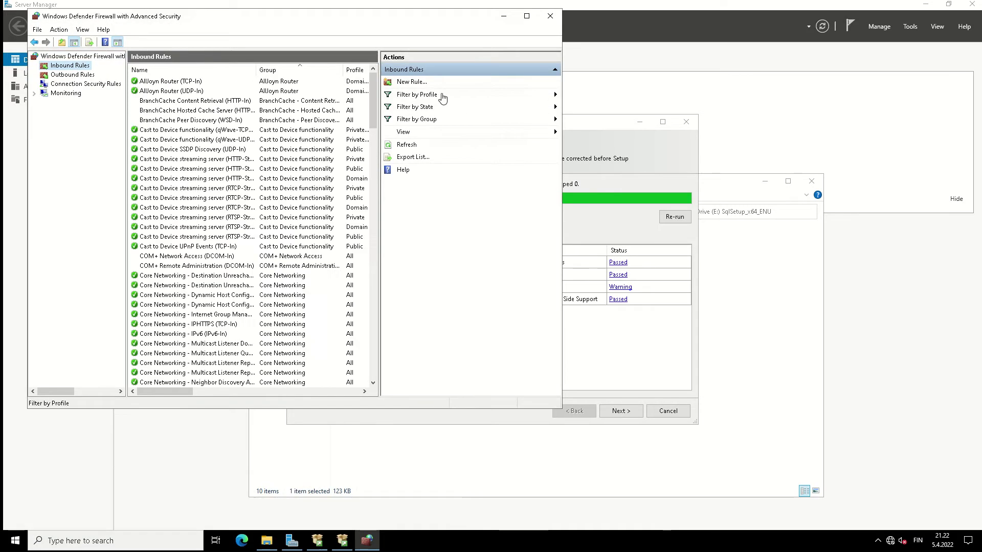
pyautogui.click(411, 83)
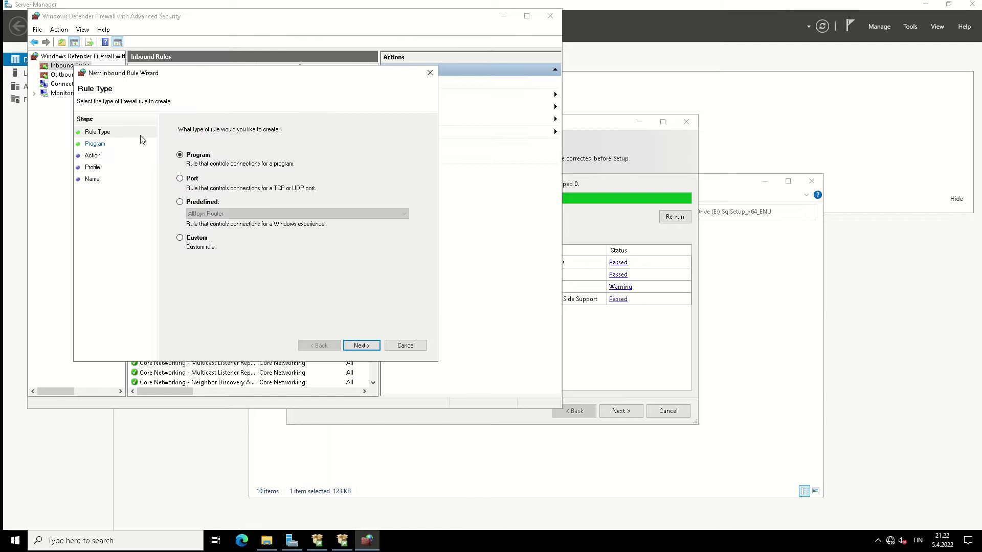
pyautogui.click(192, 178)
# Finish the rule named sql for TCP port 1433 on all network profiles.
pyautogui.click(361, 345)
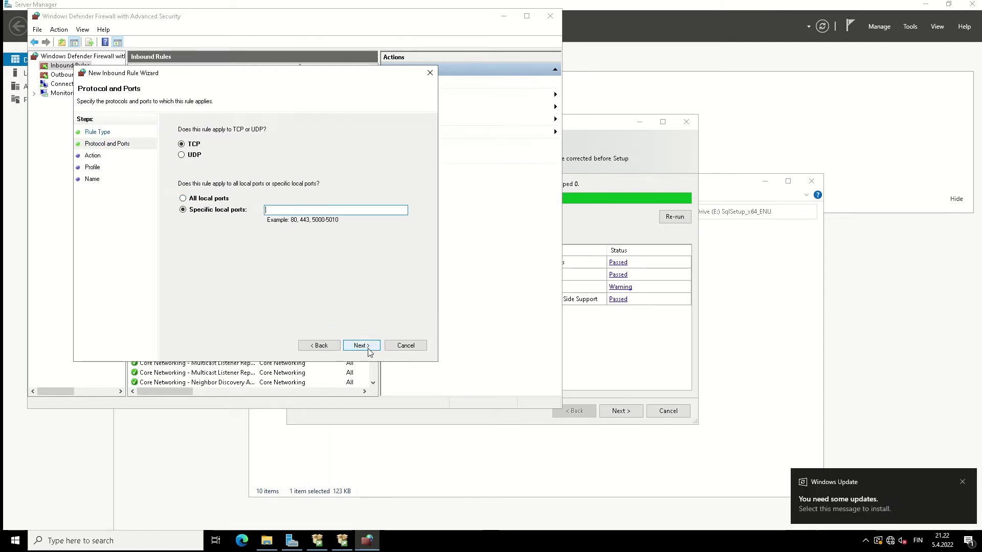
pyautogui.write('1433')
pyautogui.click(361, 345)
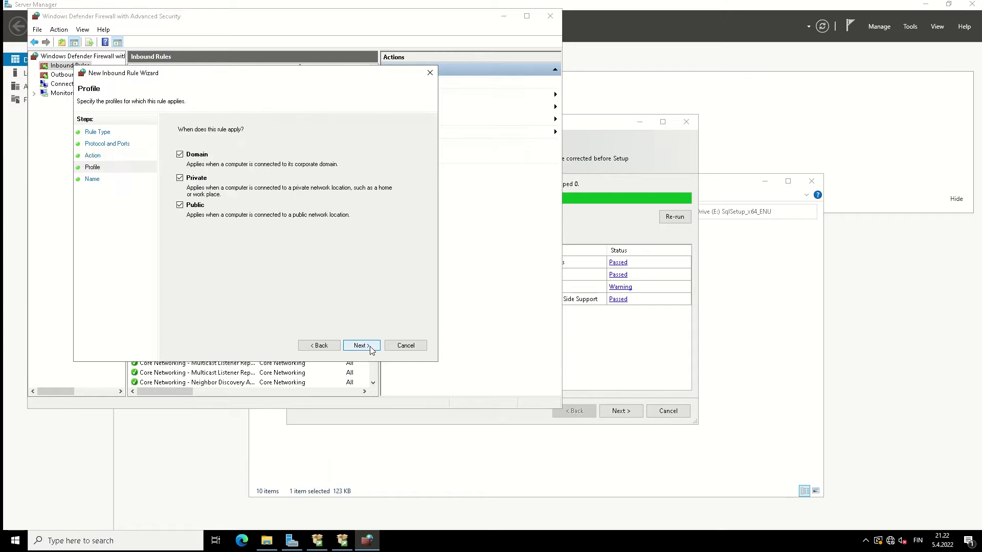
pyautogui.click(361, 346)
pyautogui.click(362, 346)
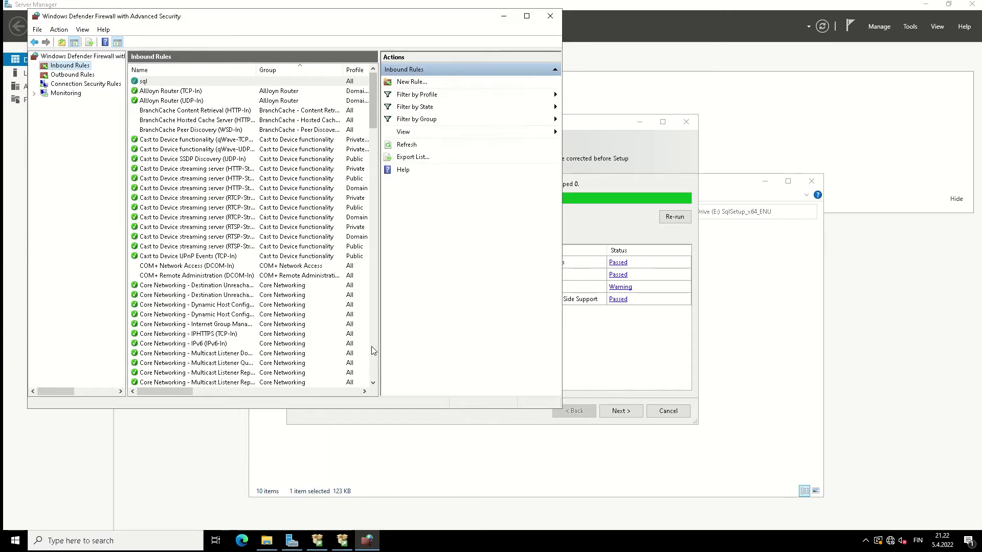
# Select Database Engine Services and keep the default MSSQLSERVER instance and service accounts.
pyautogui.click(550, 16)
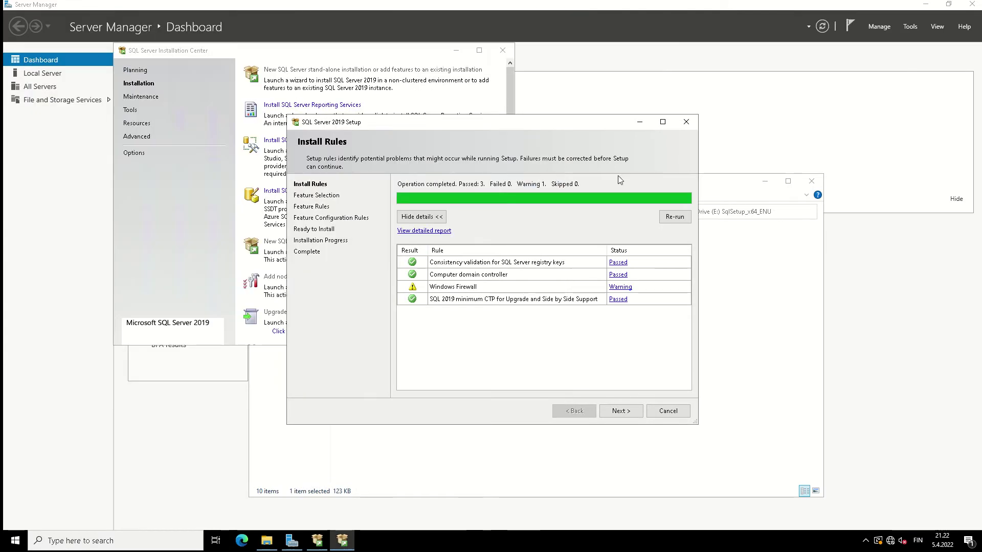
pyautogui.click(618, 411)
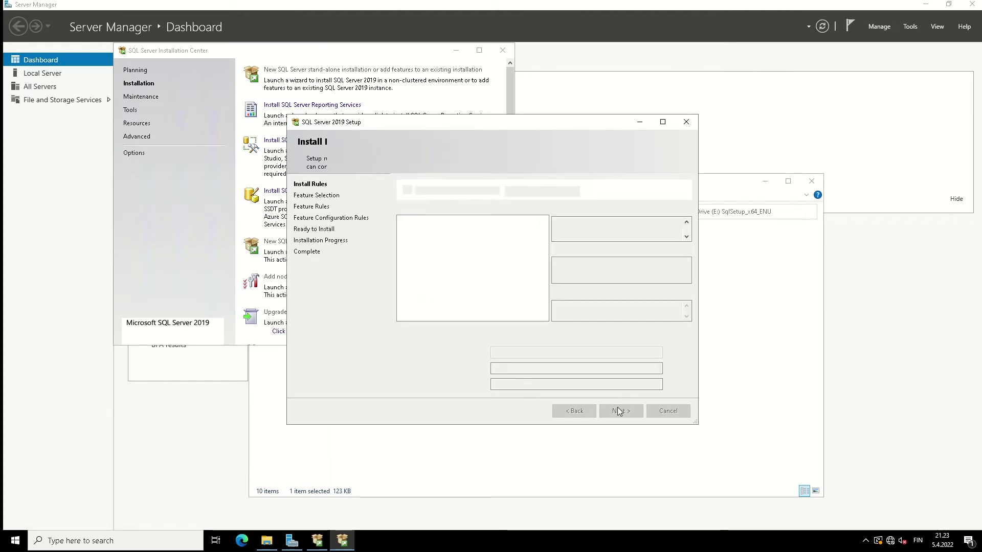
pyautogui.click(412, 230)
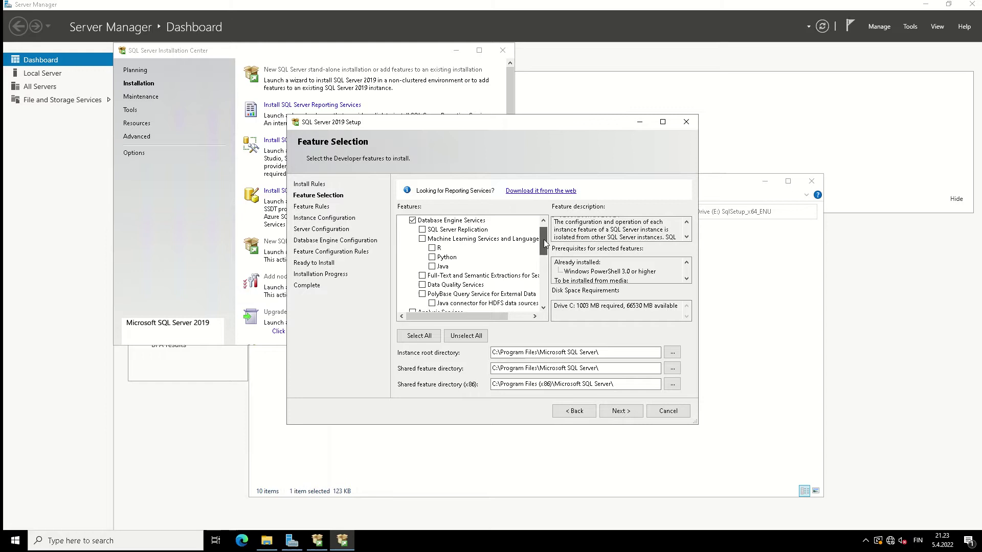
pyautogui.moveTo(543, 231); pyautogui.dragTo(543, 286)
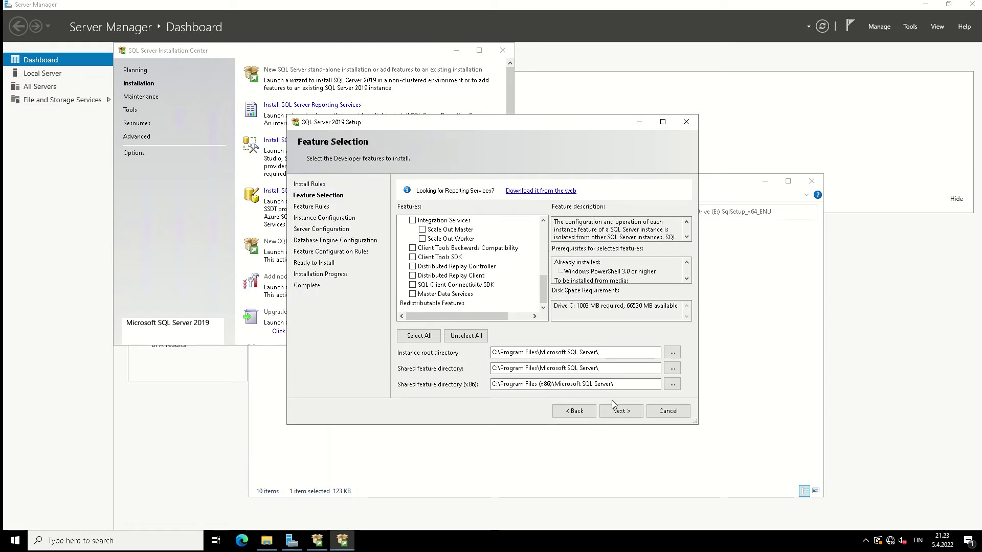
pyautogui.click(620, 411)
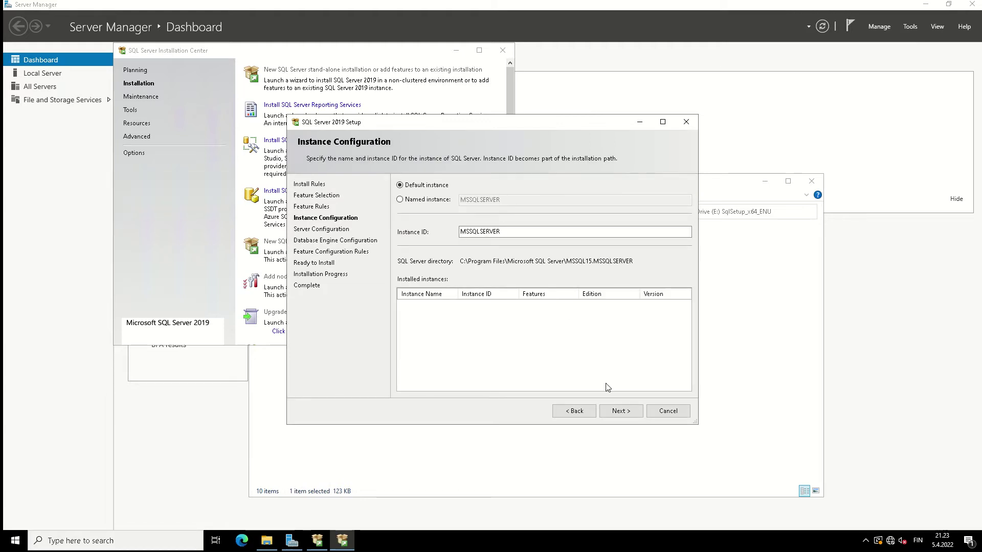
pyautogui.click(627, 413)
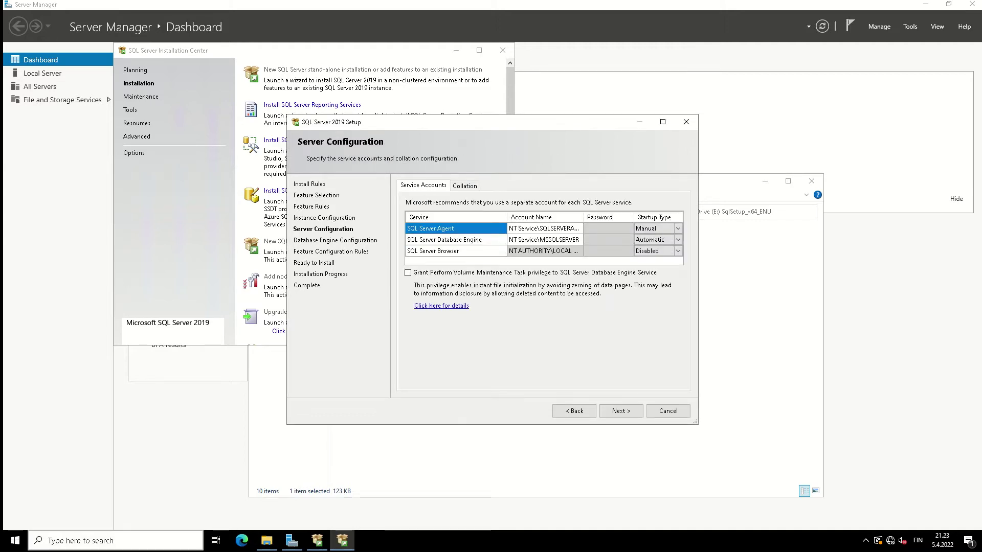
pyautogui.click(619, 411)
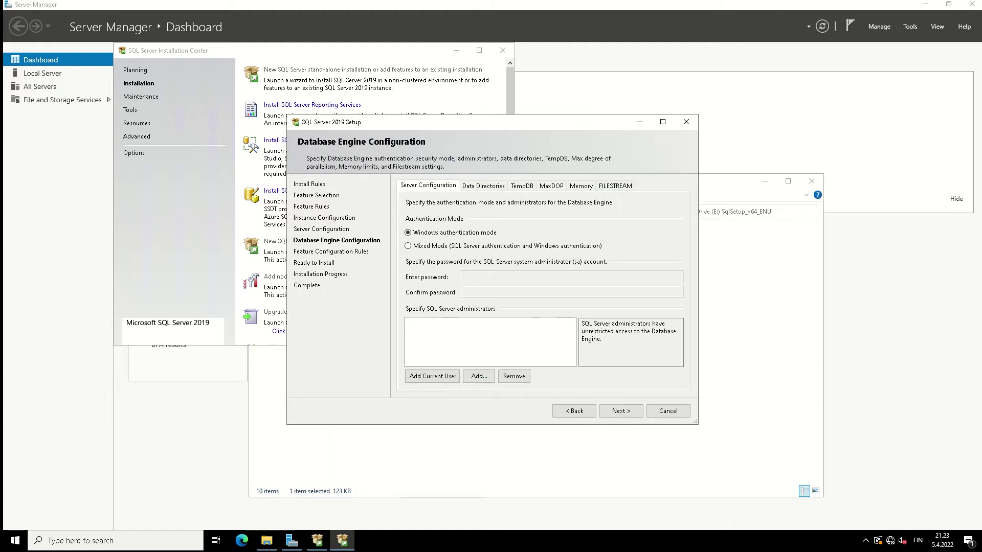
# Start a new Active Directory user with the logon name sql2.
pyautogui.hotkey('alt', 'Tab')
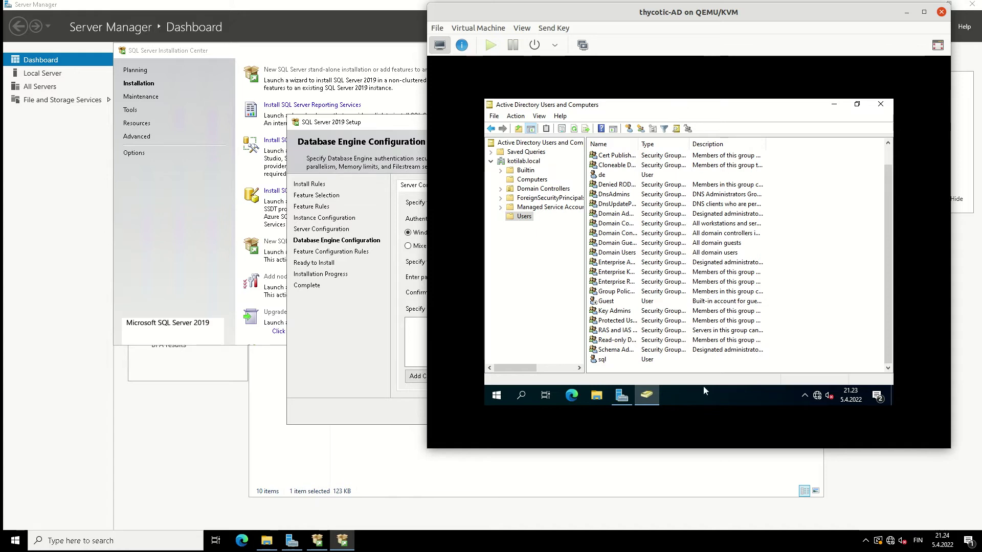
pyautogui.rightClick(835, 323)
pyautogui.moveTo(836, 208)
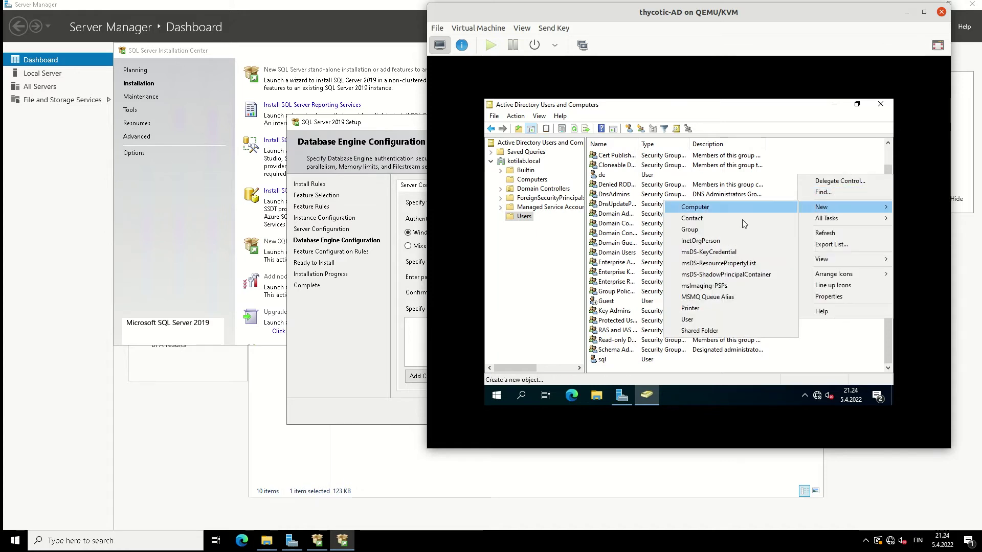
pyautogui.click(687, 320)
pyautogui.write('sql-')
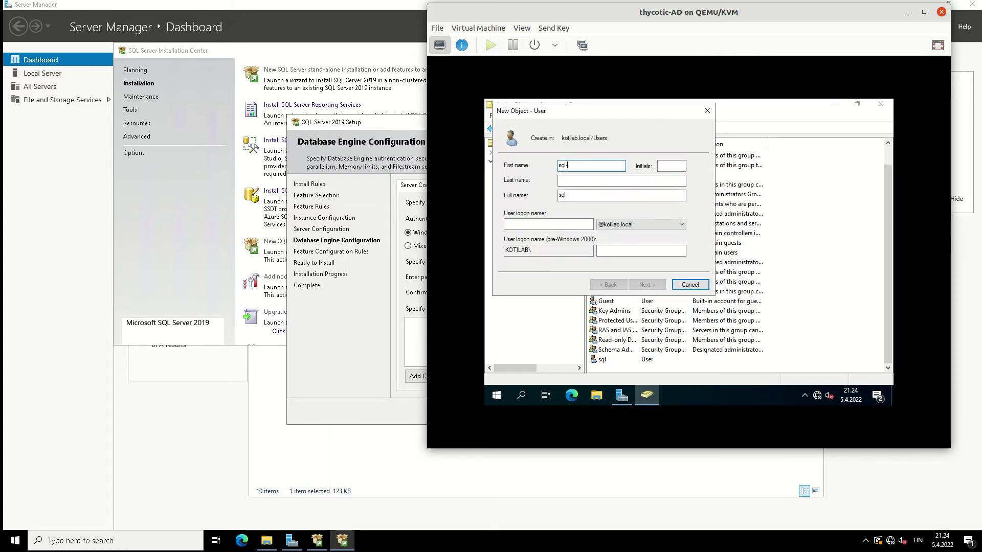
pyautogui.write('2')
pyautogui.click(549, 224)
pyautogui.write('sql2')
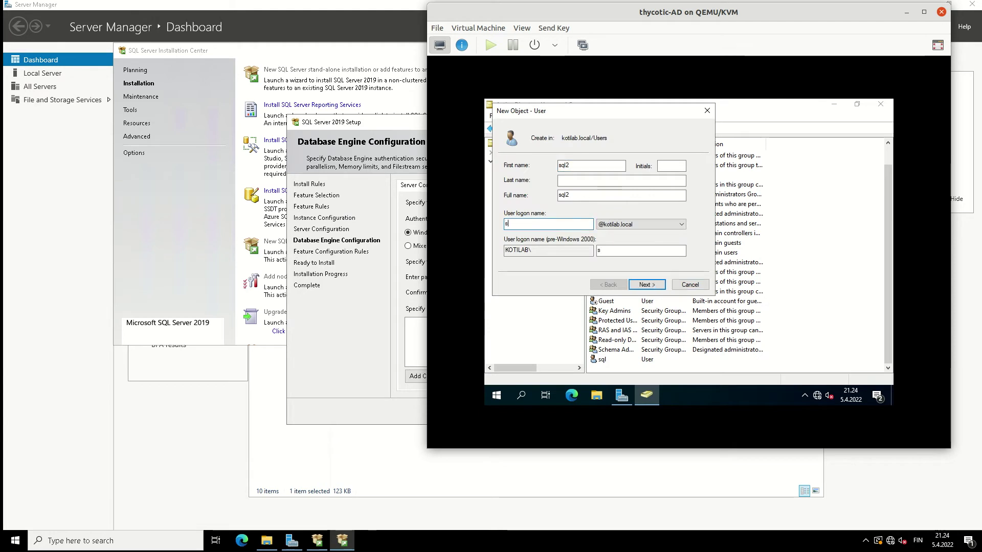
# Make the sql2 password never expire with no forced change, and create the account.
pyautogui.click(647, 284)
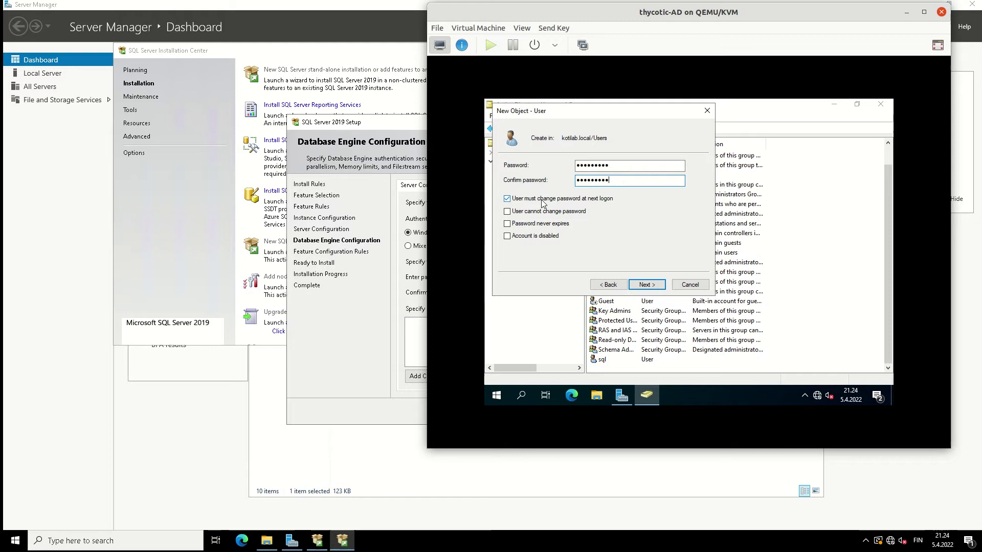
pyautogui.click(506, 197)
pyautogui.click(506, 223)
pyautogui.click(647, 285)
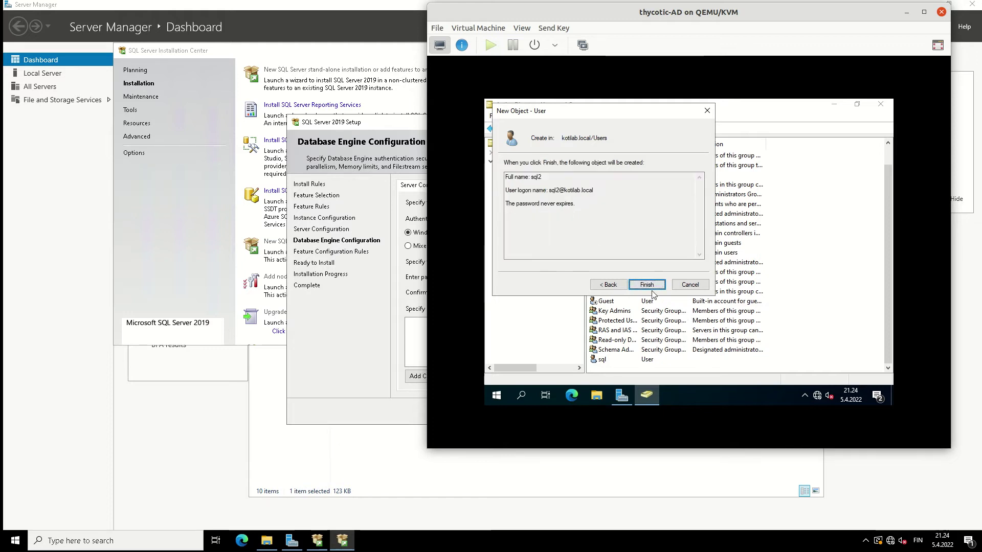
pyautogui.click(647, 286)
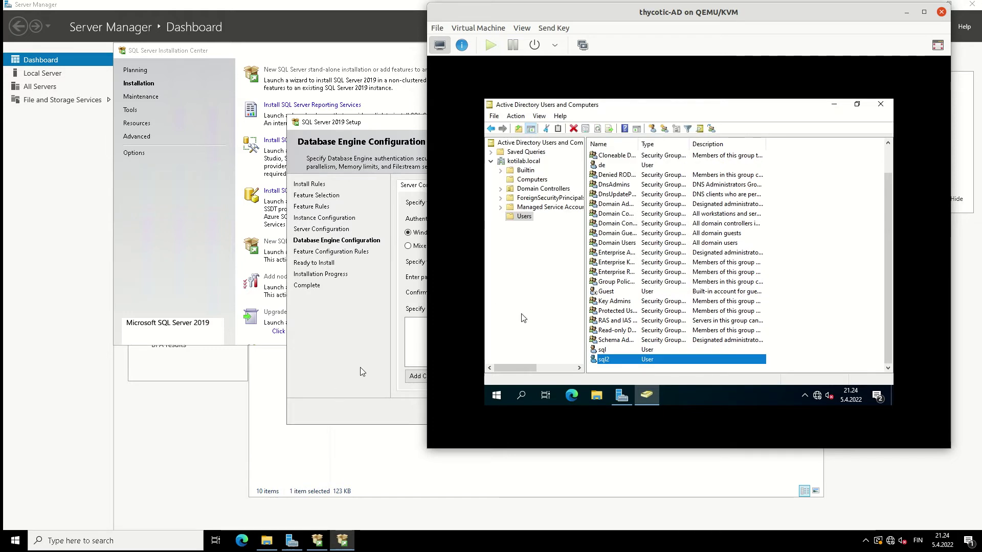
pyautogui.hotkey('alt', 'Tab')
# Add sql2 from the entire directory as a SQL Server administrator and continue.
pyautogui.click(478, 376)
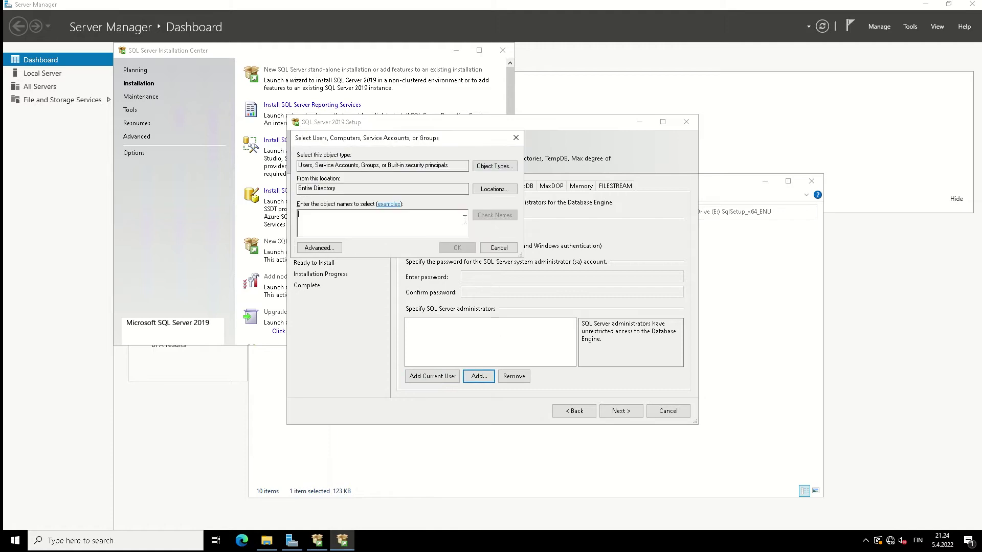
pyautogui.click(493, 190)
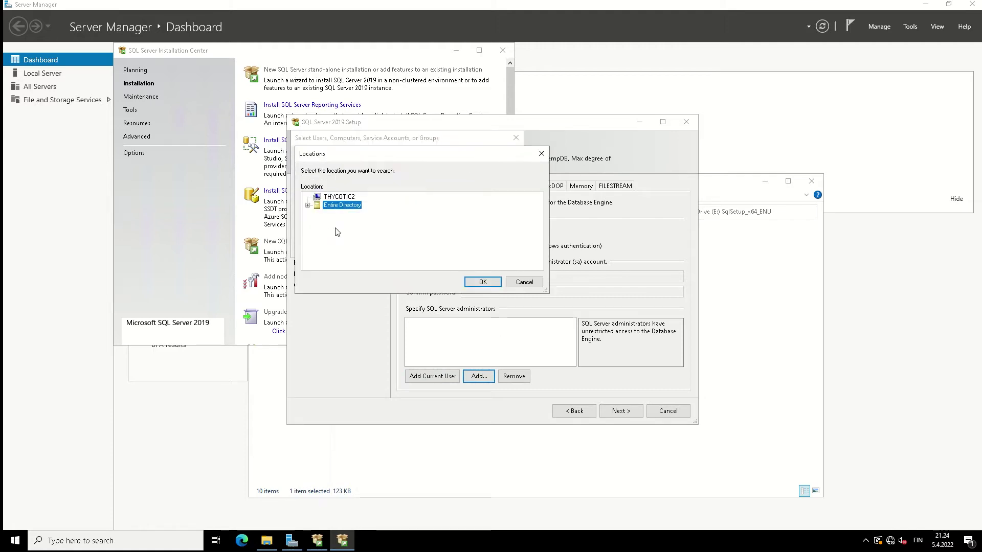
pyautogui.click(481, 282)
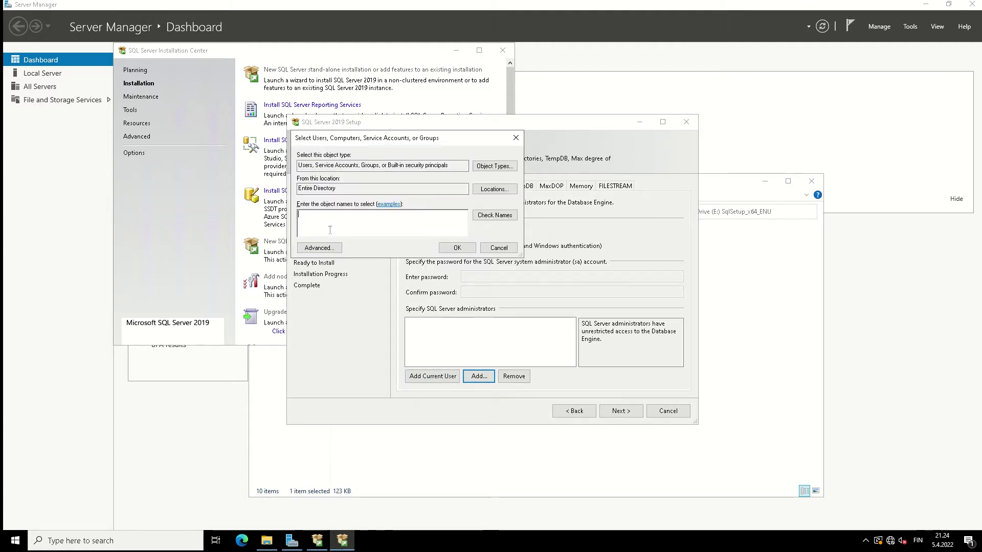
pyautogui.write('sql')
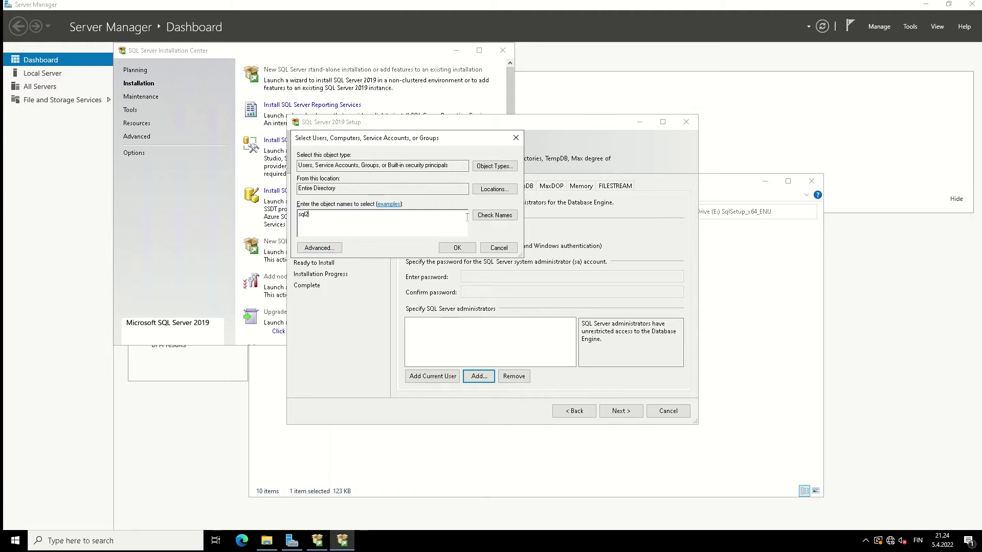
pyautogui.write('2')
pyautogui.click(494, 216)
pyautogui.click(458, 248)
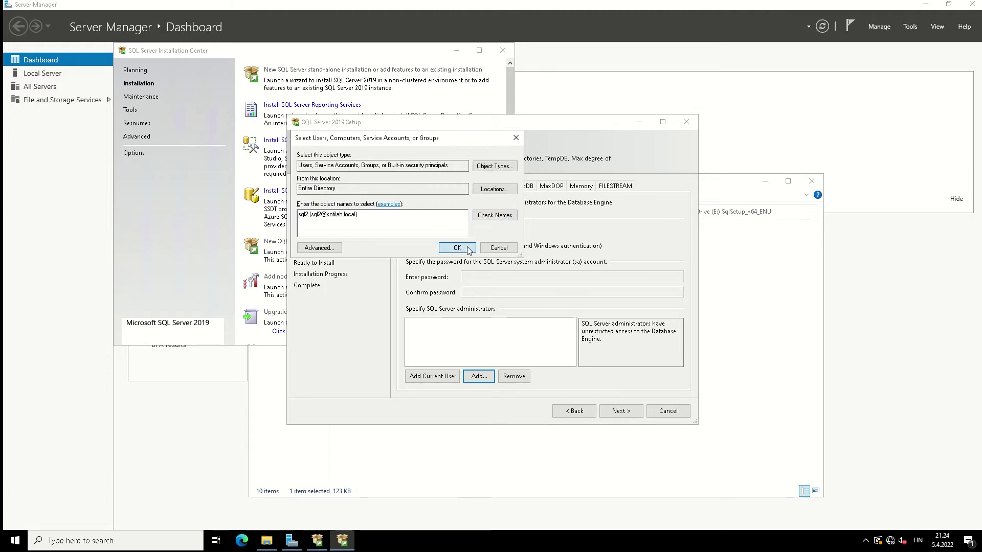
pyautogui.click(621, 412)
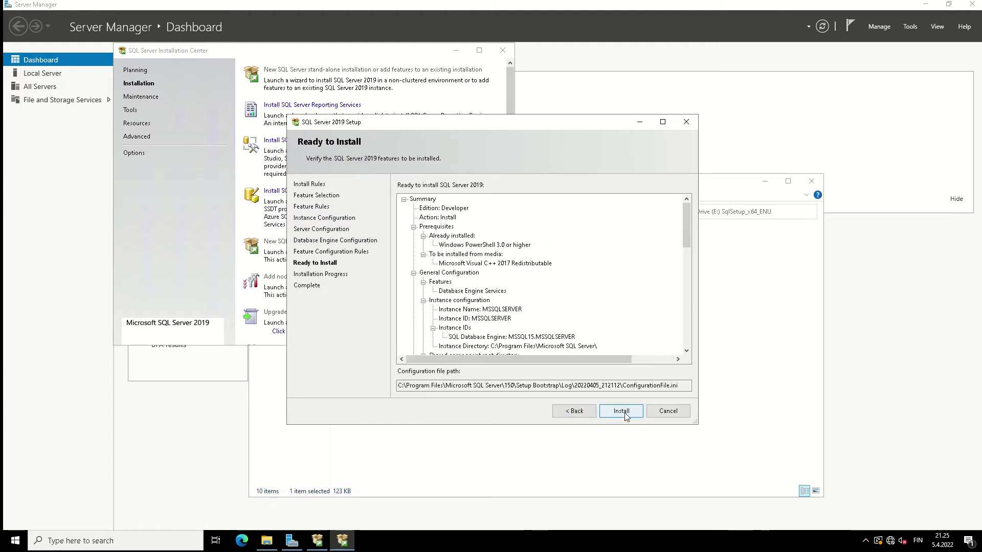
# Run the install from Ready to Install and close setup once it completes.
pyautogui.click(622, 411)
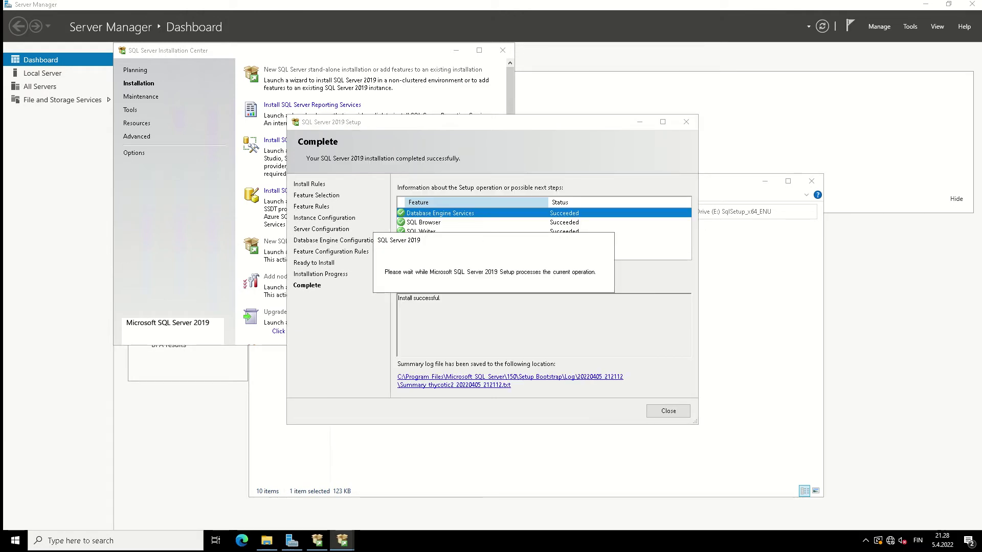
pyautogui.click(668, 410)
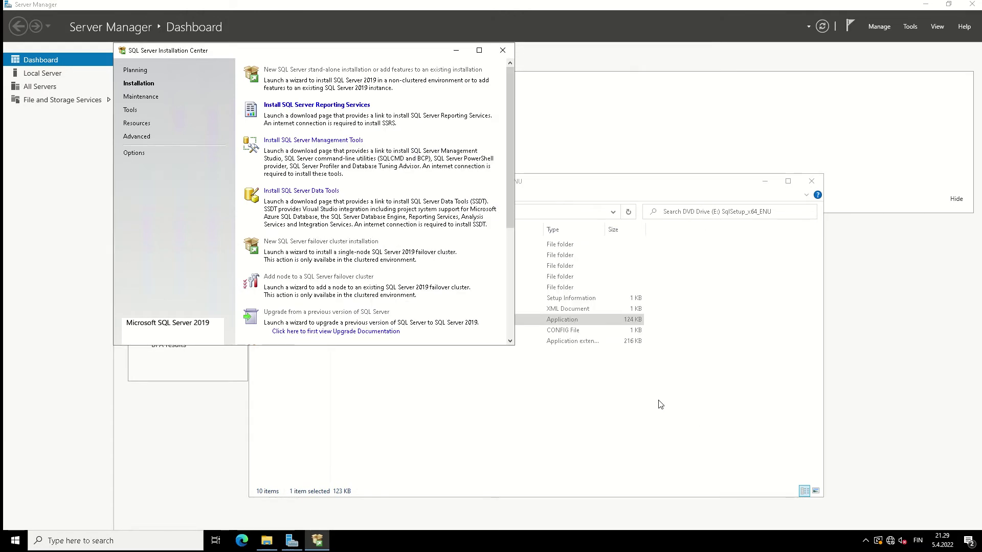
# Close the Installation Center, then install SSMS 18.9.2 from SSMS-Setup-ENU and close the installer.
pyautogui.click(503, 51)
pyautogui.click(259, 212)
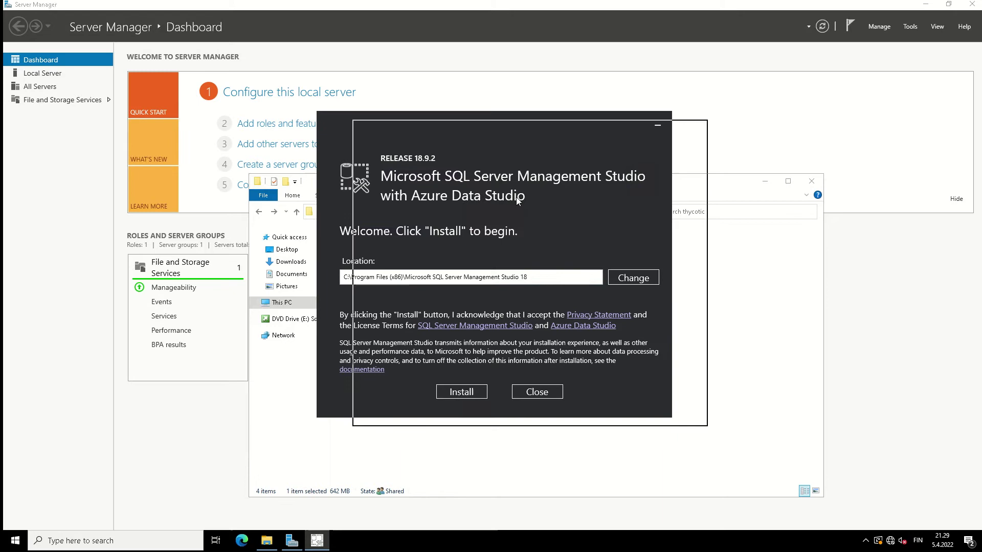
pyautogui.moveTo(519, 134)
pyautogui.mouseDown()
pyautogui.moveTo(640, 135)
pyautogui.moveTo(556, 127)
pyautogui.mouseUp()
pyautogui.click(499, 384)
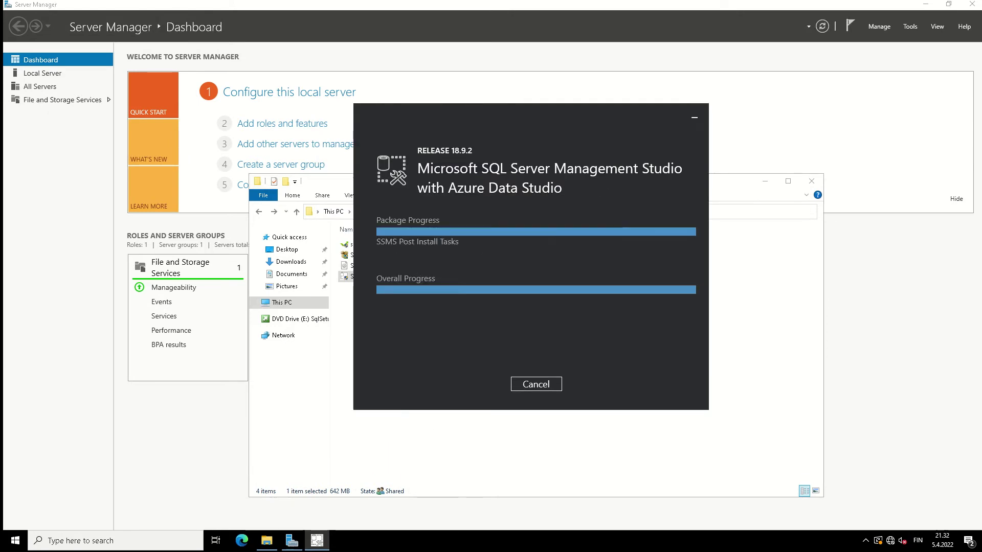
pyautogui.click(574, 385)
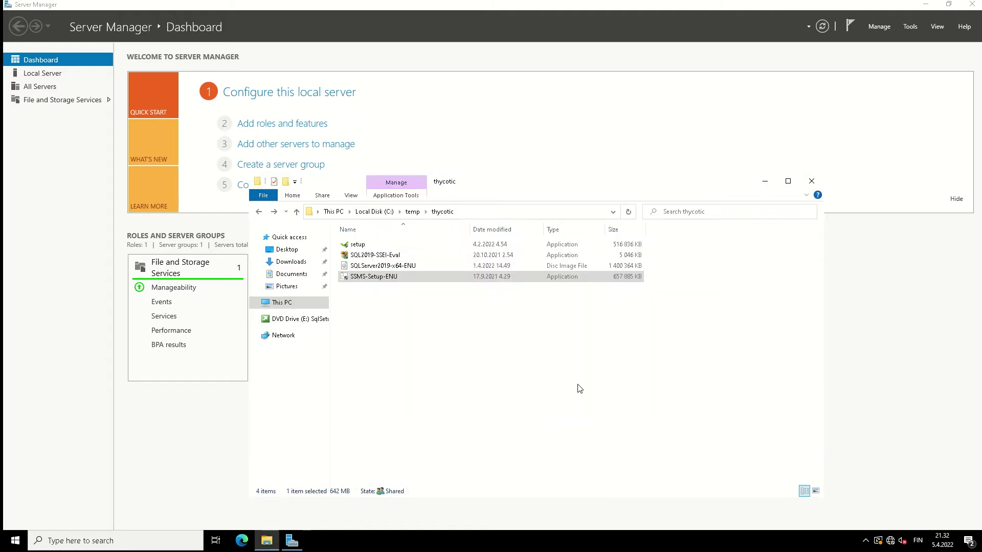
# Enable HTTP Activation under .NET Framework 4.8 WCF Services in Add Roles and Features.
pyautogui.click(261, 127)
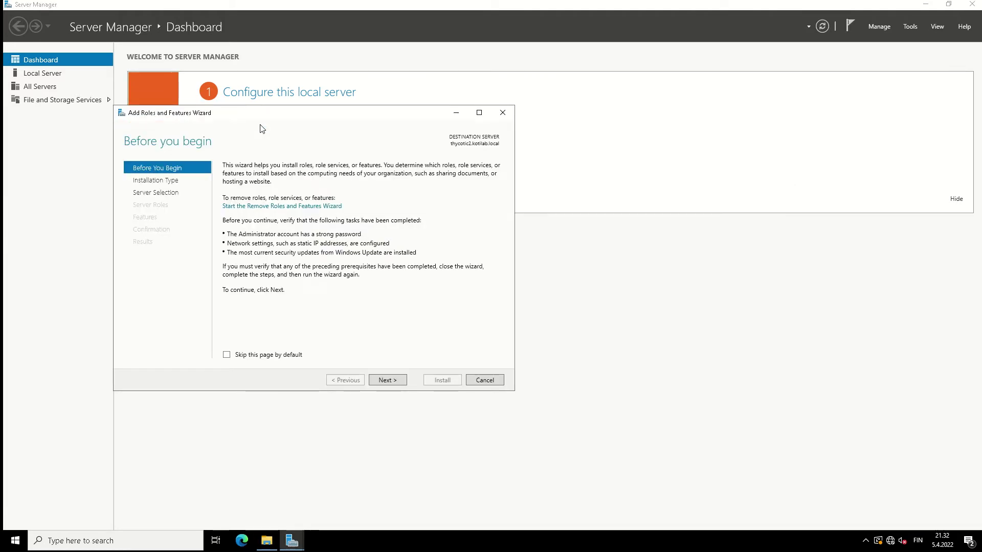
pyautogui.click(387, 380)
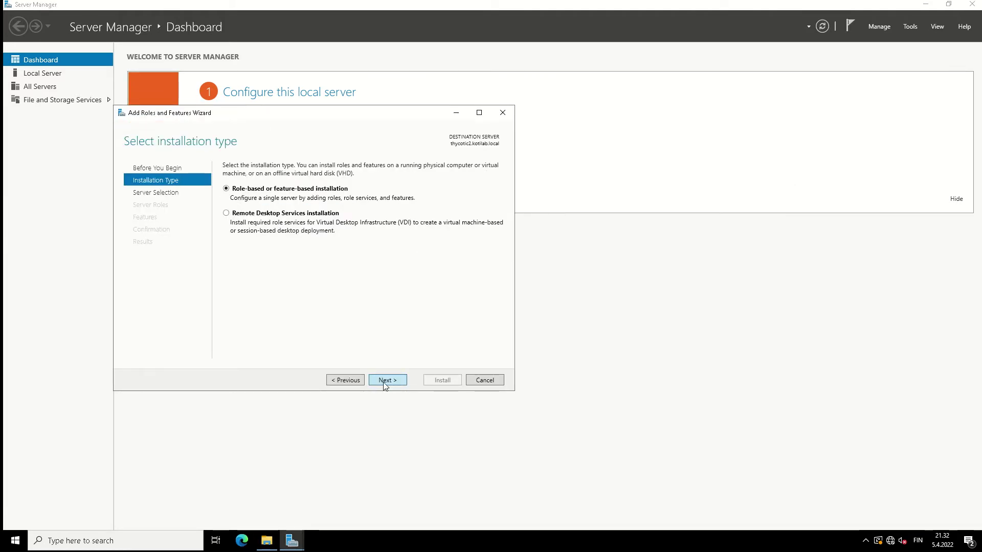
pyautogui.click(387, 381)
pyautogui.click(386, 381)
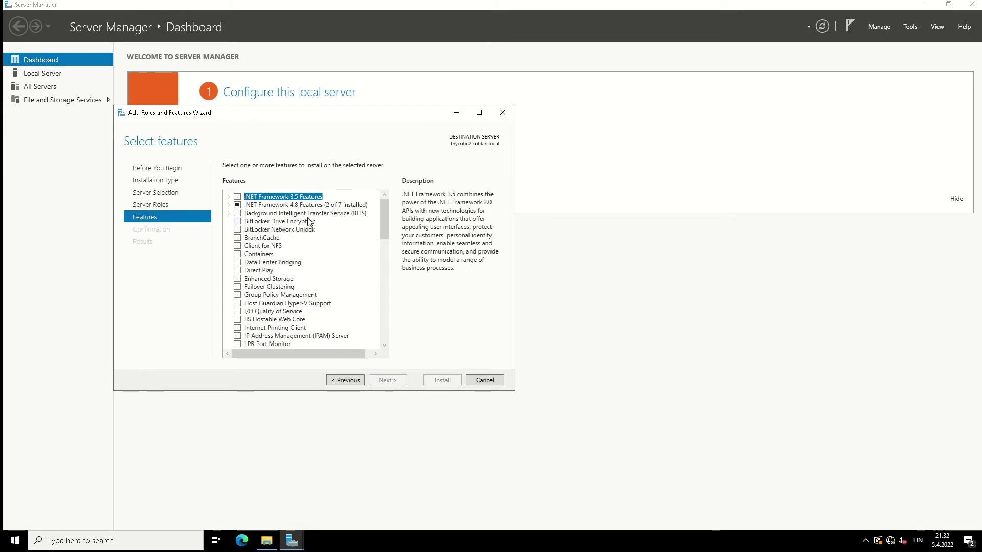
pyautogui.click(228, 206)
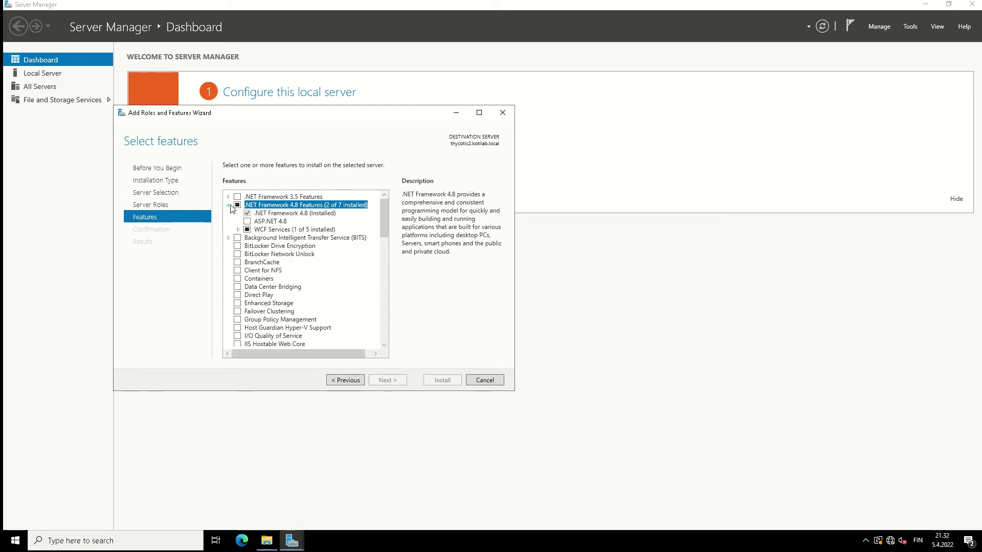
pyautogui.click(239, 230)
pyautogui.click(257, 237)
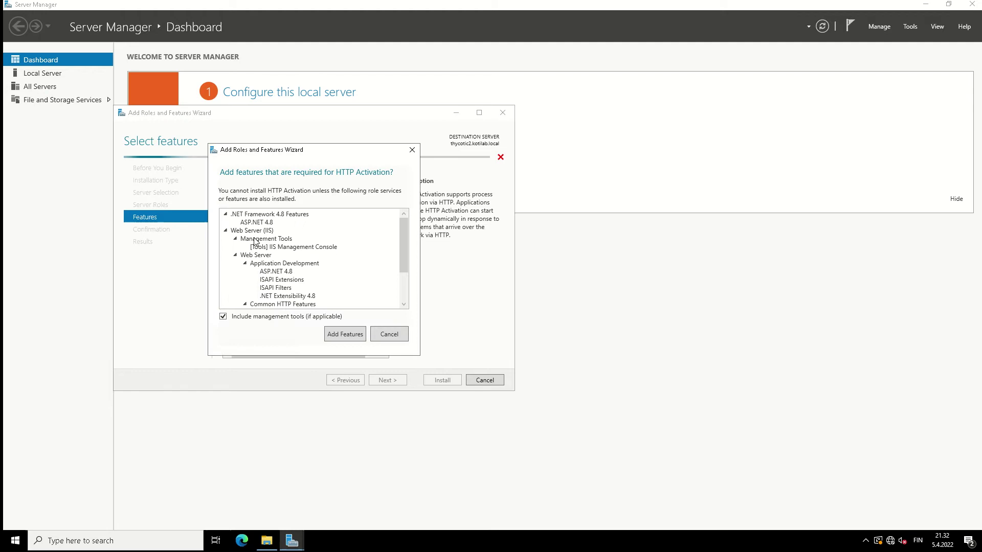
# Add the required IIS and ASP.NET features with default role services, install them, and close the wizard.
pyautogui.click(350, 334)
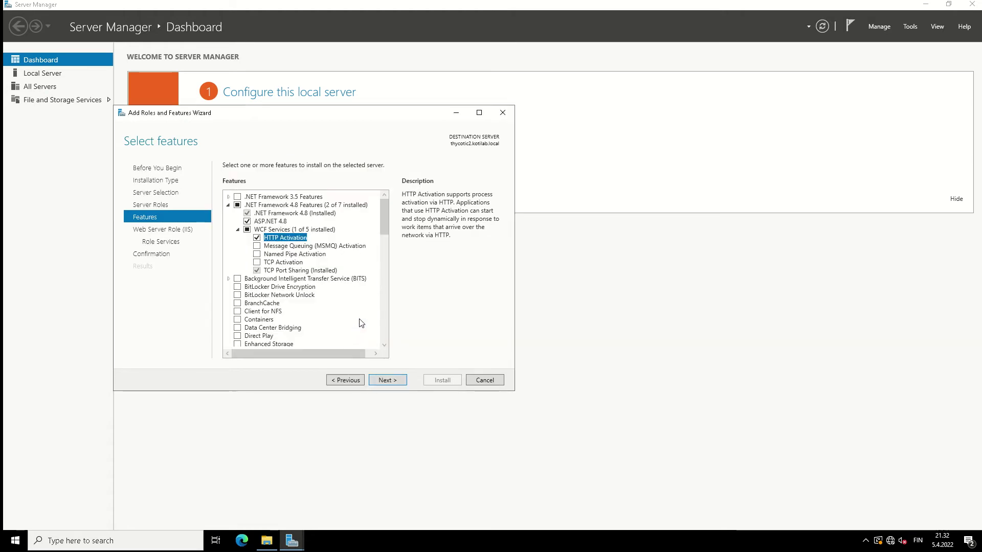
pyautogui.click(395, 384)
pyautogui.click(397, 382)
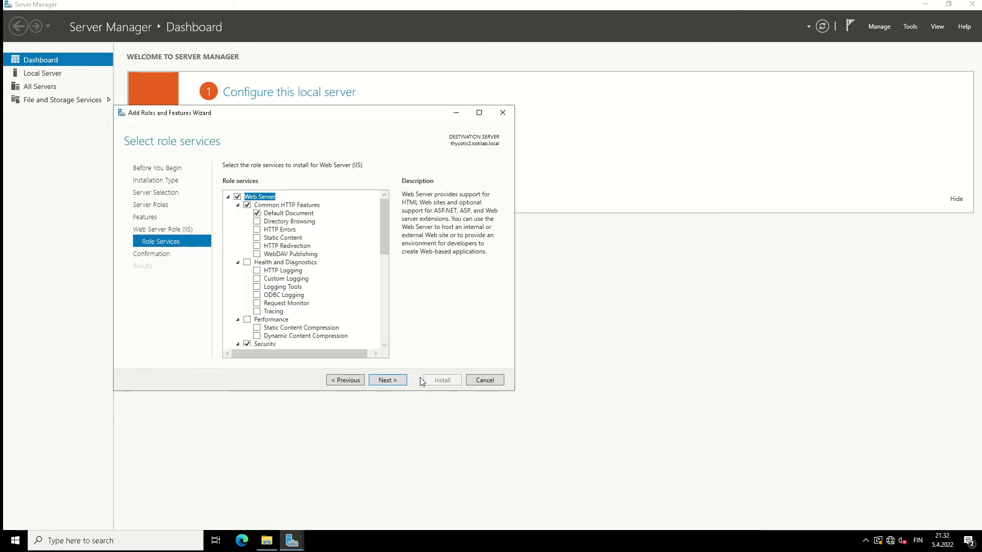
pyautogui.click(397, 383)
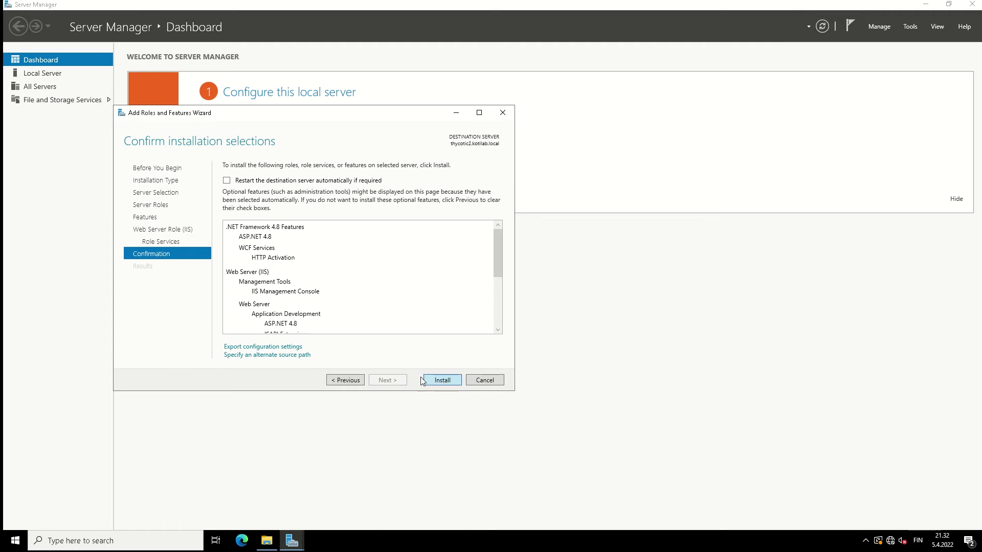
pyautogui.click(438, 380)
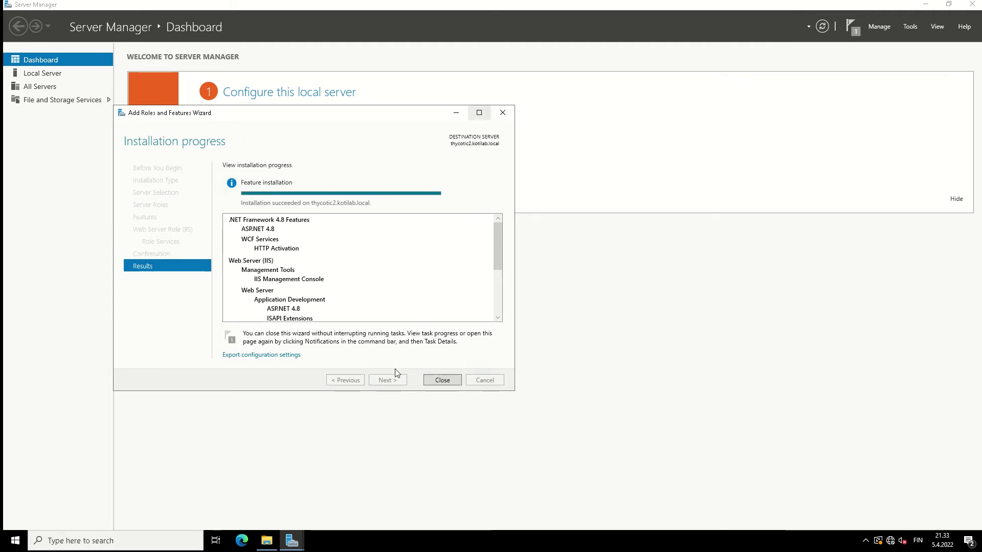
pyautogui.click(443, 381)
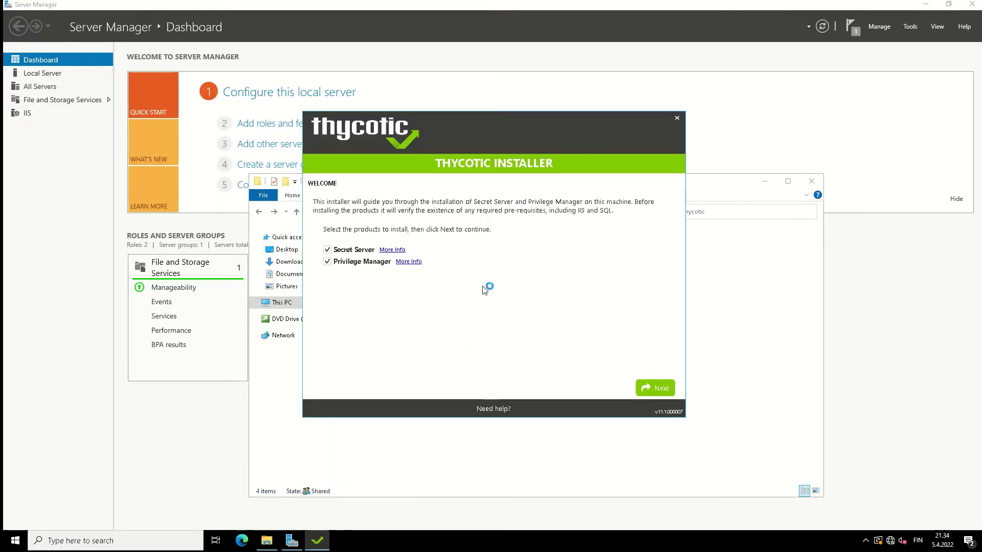
# Exclude Privilege Manager, choose an existing SQL Server, and run the prerequisite checks.
pyautogui.click(373, 263)
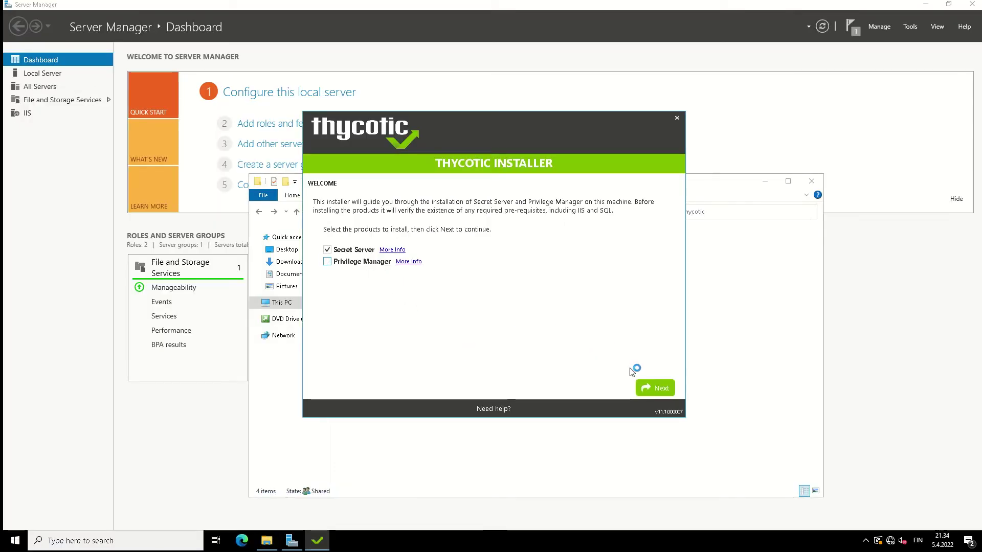
pyautogui.click(654, 388)
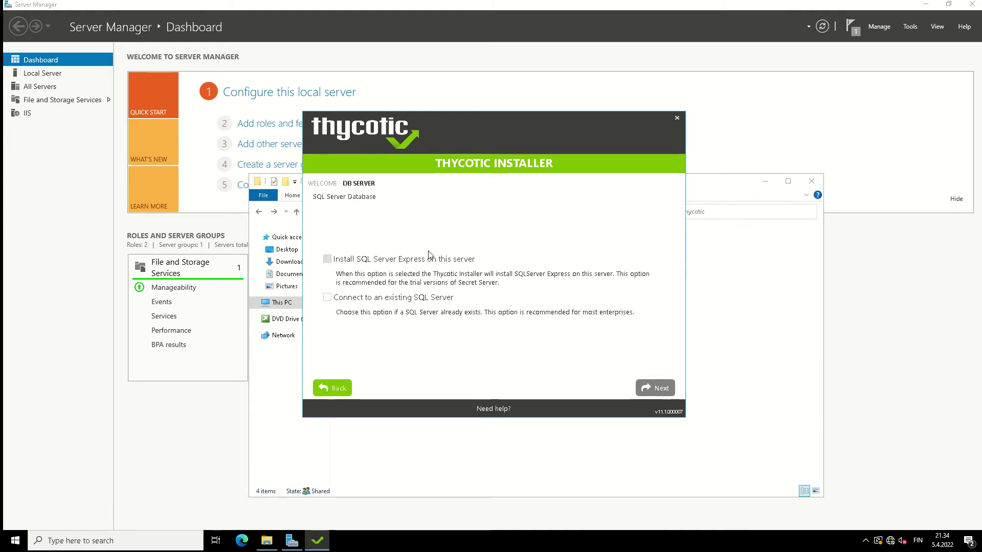
pyautogui.click(454, 303)
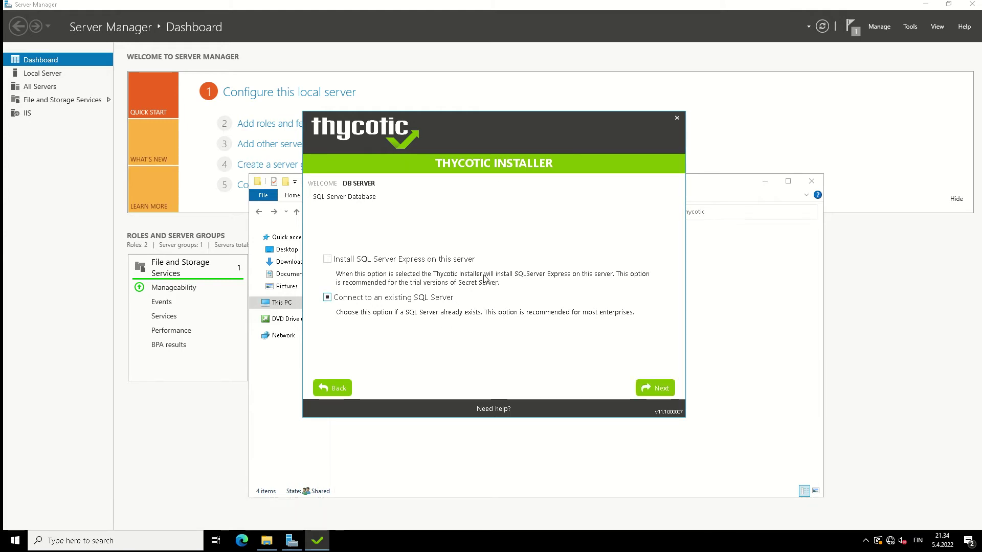
pyautogui.click(647, 389)
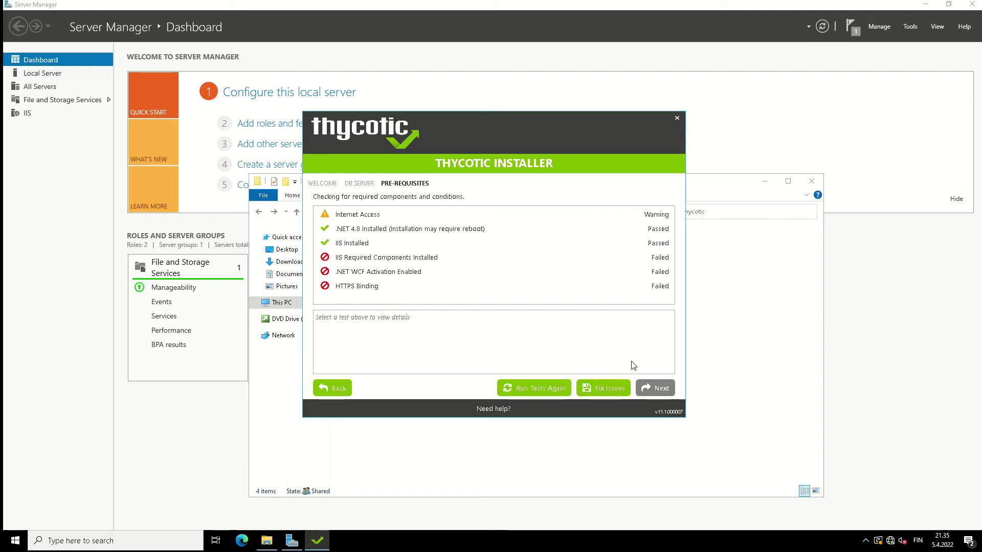
# Auto-fix the failed IIS Required Components, WCF Activation and HTTPS Binding checks, then continue.
pyautogui.click(610, 389)
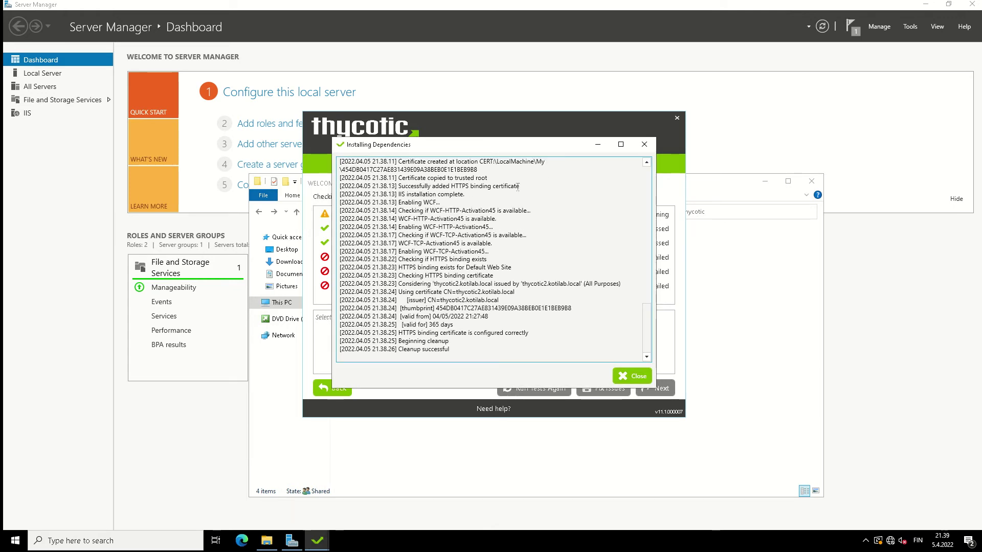
pyautogui.click(632, 378)
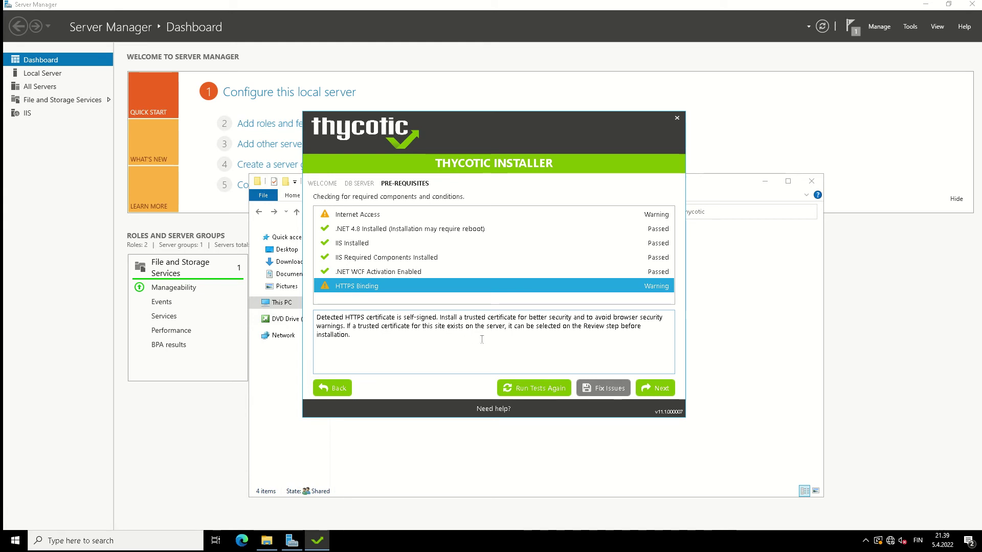
pyautogui.click(661, 388)
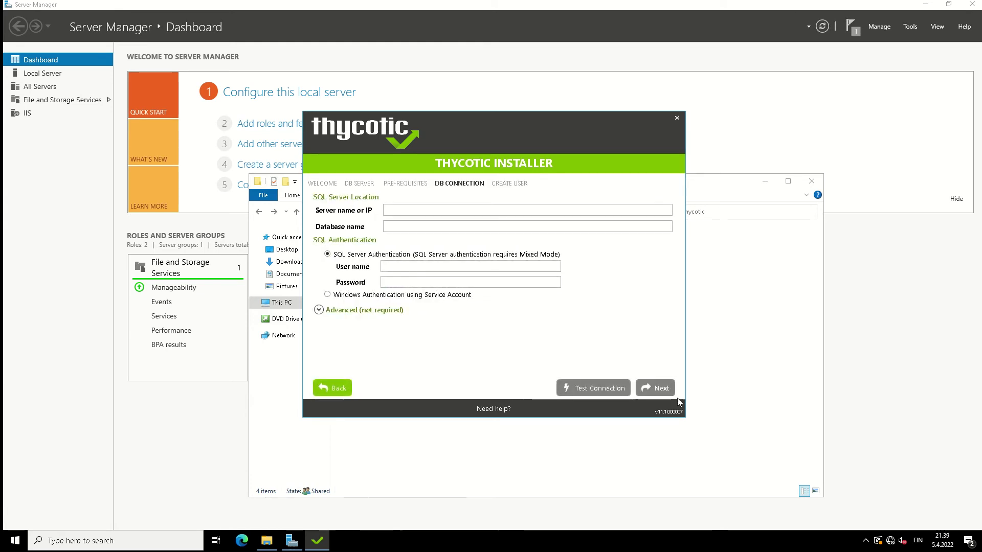
# Set server localhost, database MSSQLSERVER, and Windows Authentication using the service account.
pyautogui.click(448, 211)
pyautogui.write('localhost')
pyautogui.press('Tab')
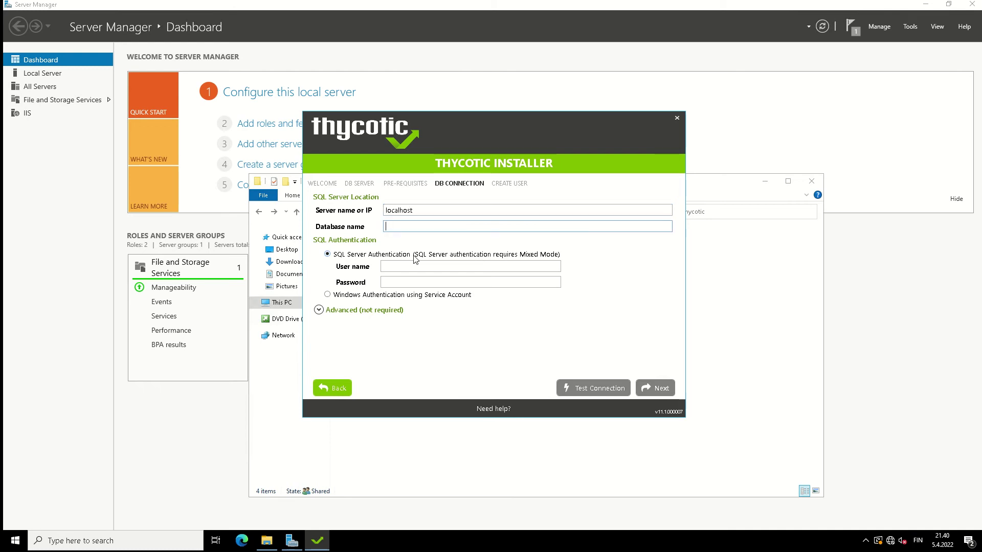
pyautogui.write('mssqlserver')
pyautogui.press('Tab')
pyautogui.press('Tab')
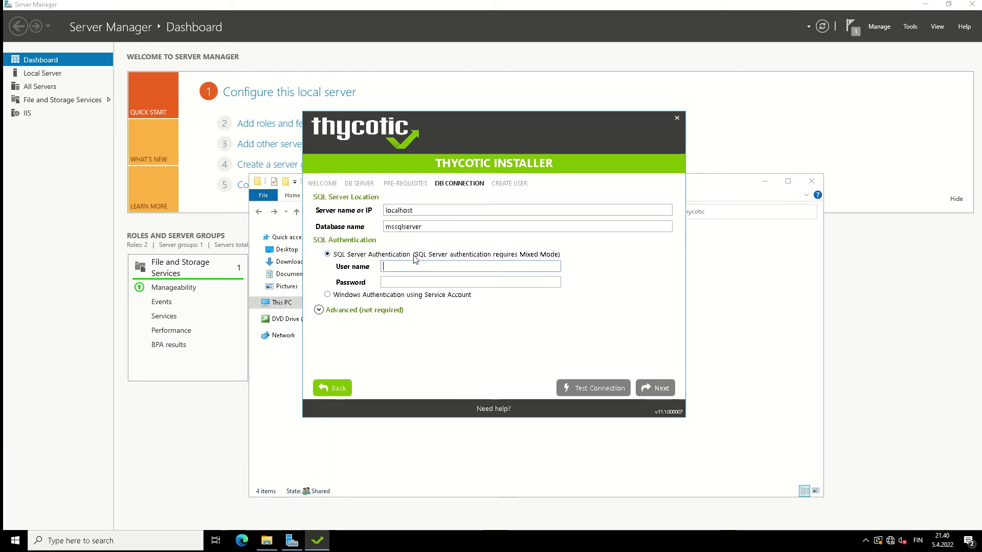
pyautogui.write('sql')
pyautogui.press('Tab')
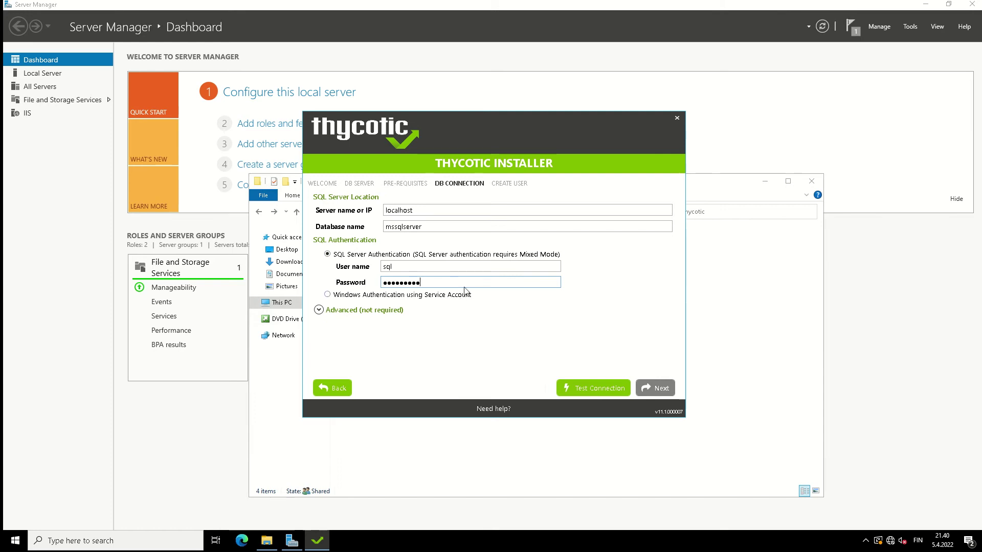
pyautogui.click(319, 310)
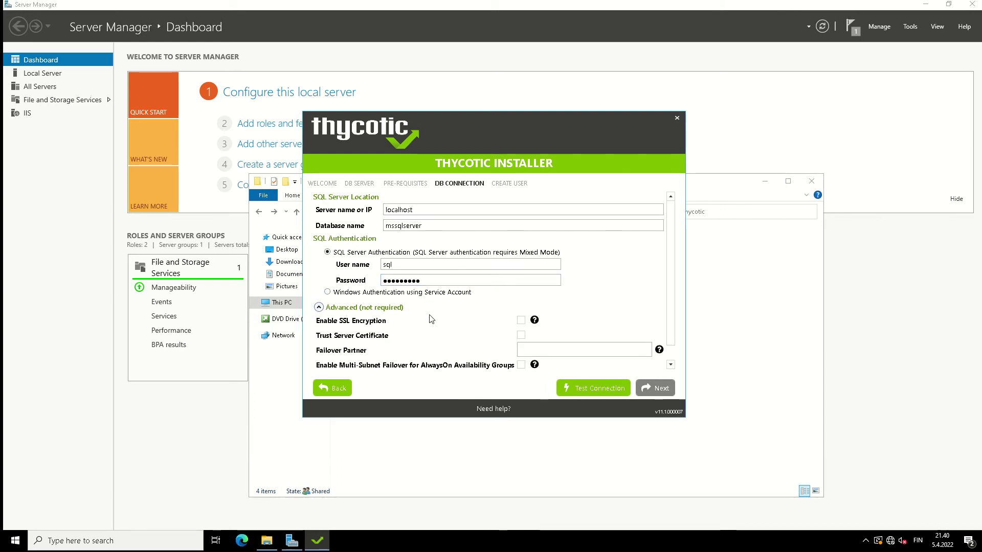
pyautogui.scroll(-1, 431, 319)
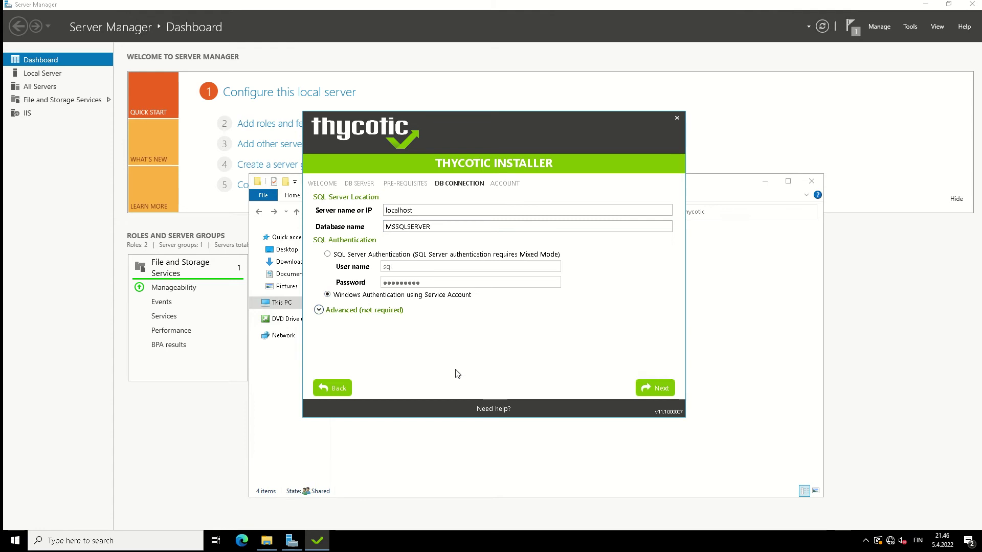
# Enter the kotilab.local\sql web application account and validate its credentials.
pyautogui.click(665, 389)
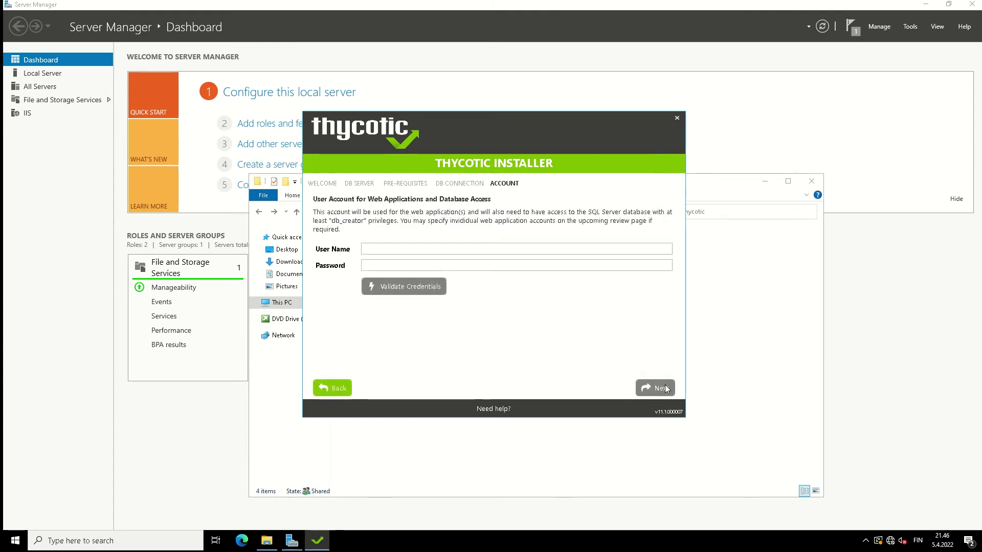
pyautogui.click(428, 248)
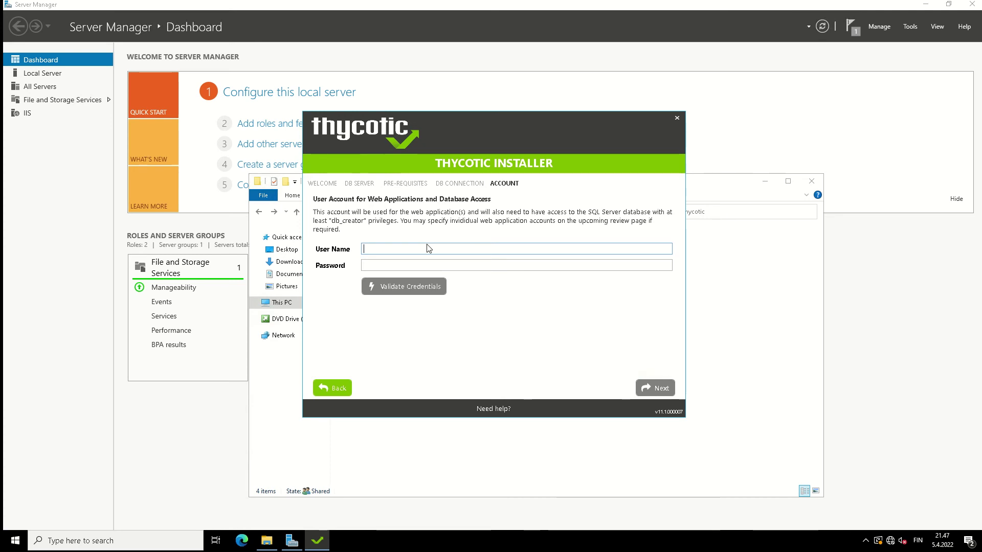
pyautogui.write('sql')
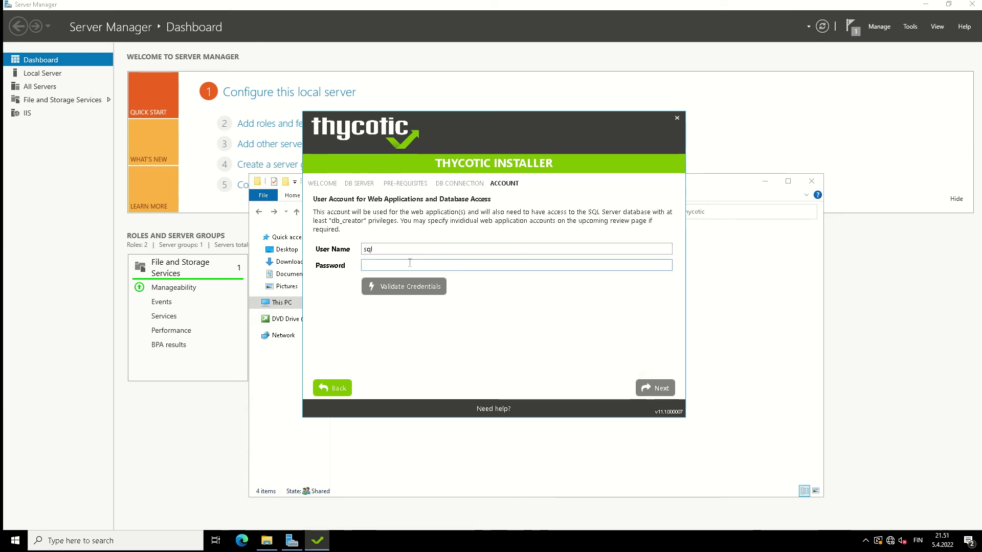
pyautogui.write('\\')
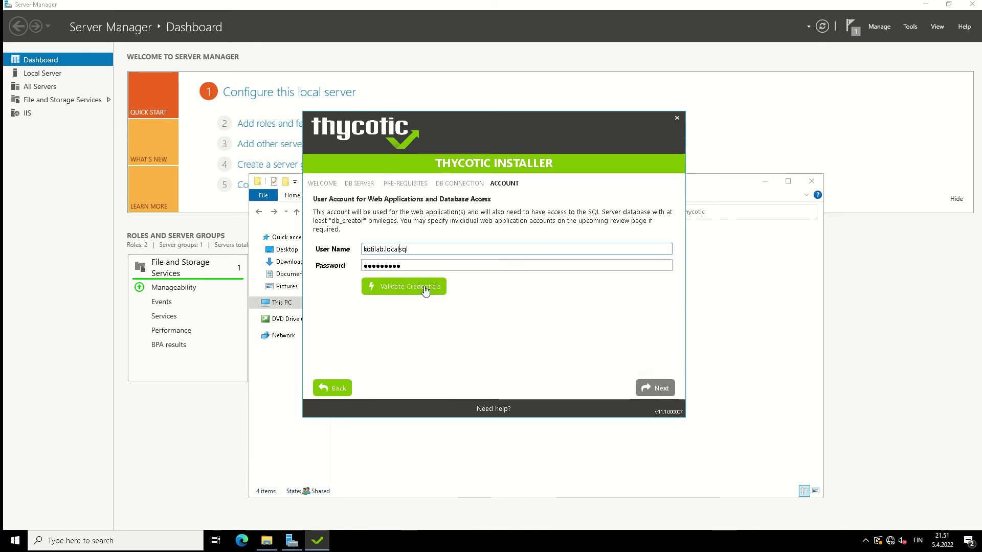
pyautogui.click(405, 285)
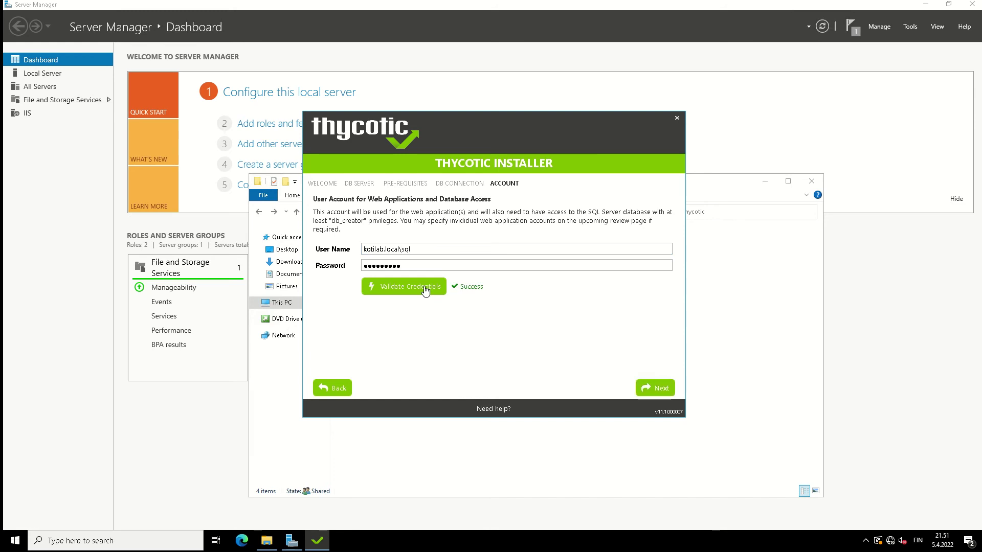
# Create the initial administrator, skip email setup, and install Secret Server at thycotic2.kotilab.local.
pyautogui.click(654, 389)
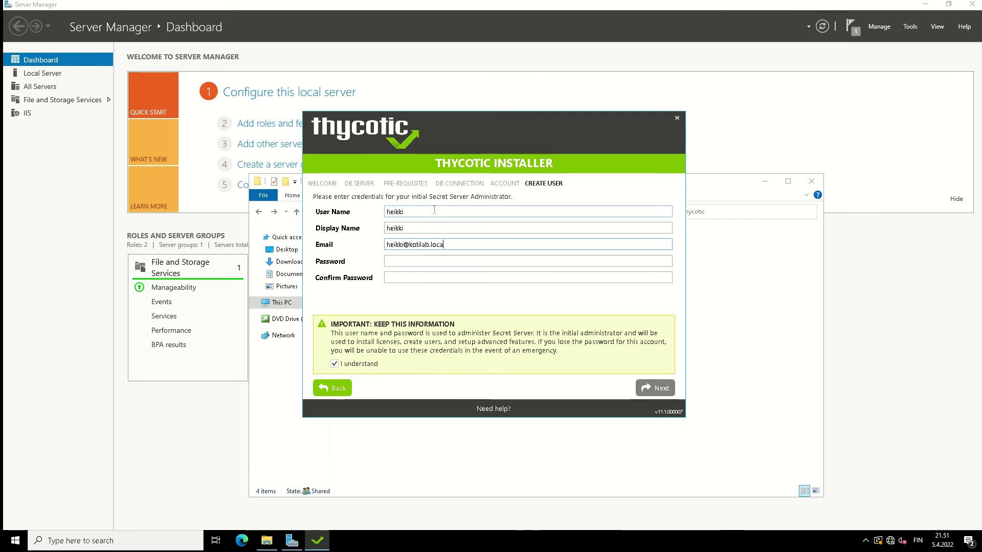
pyautogui.click(654, 389)
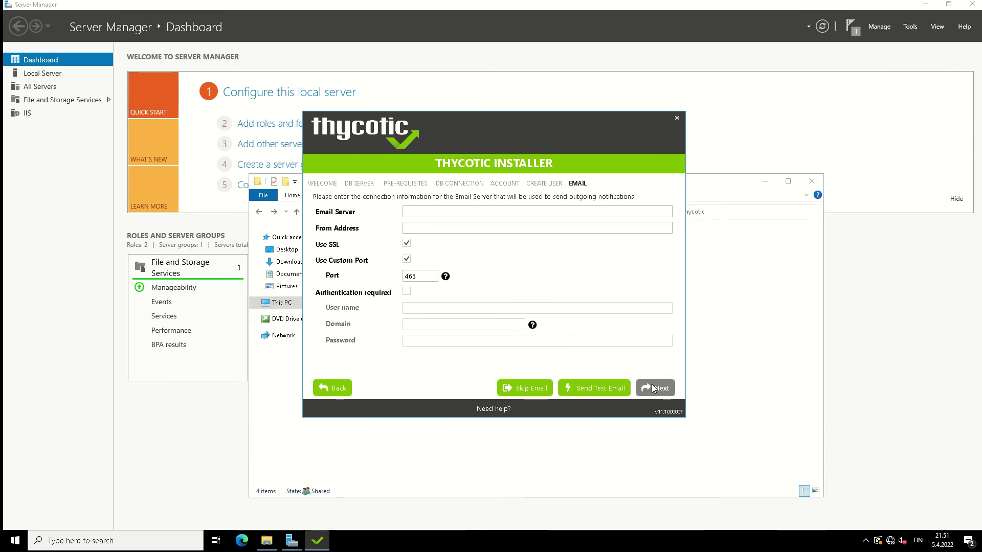
pyautogui.click(528, 392)
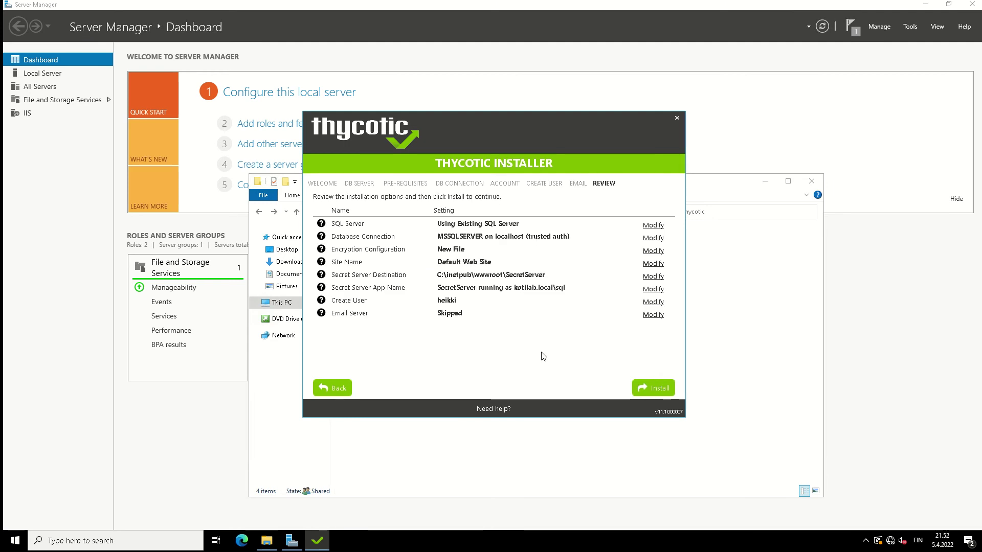
pyautogui.click(651, 390)
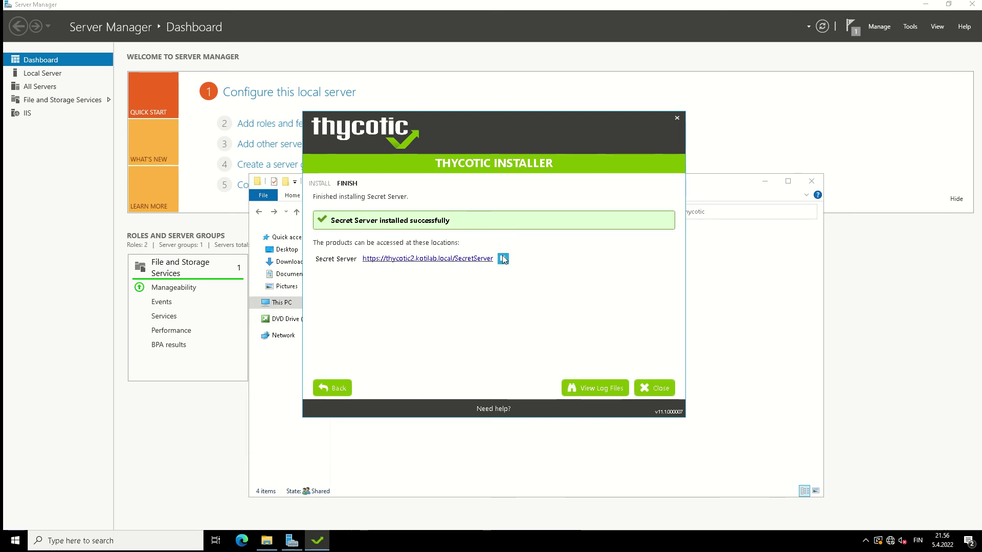
# Open the copied Secret Server URL in Edge and sign in as administrator.
pyautogui.click(503, 259)
pyautogui.click(244, 541)
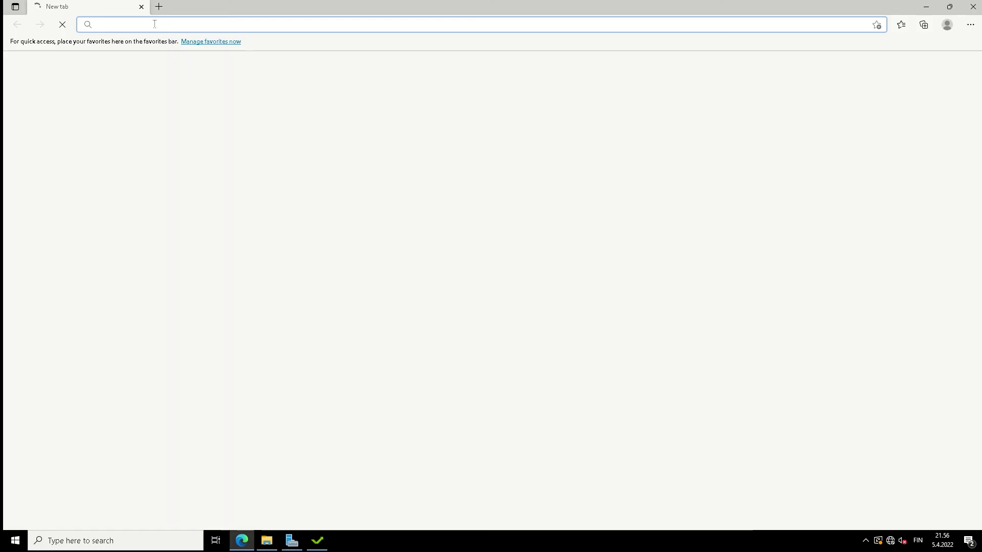
pyautogui.write('https://thycotic2.kotilab.local/SecretServer')
pyautogui.press('Return')
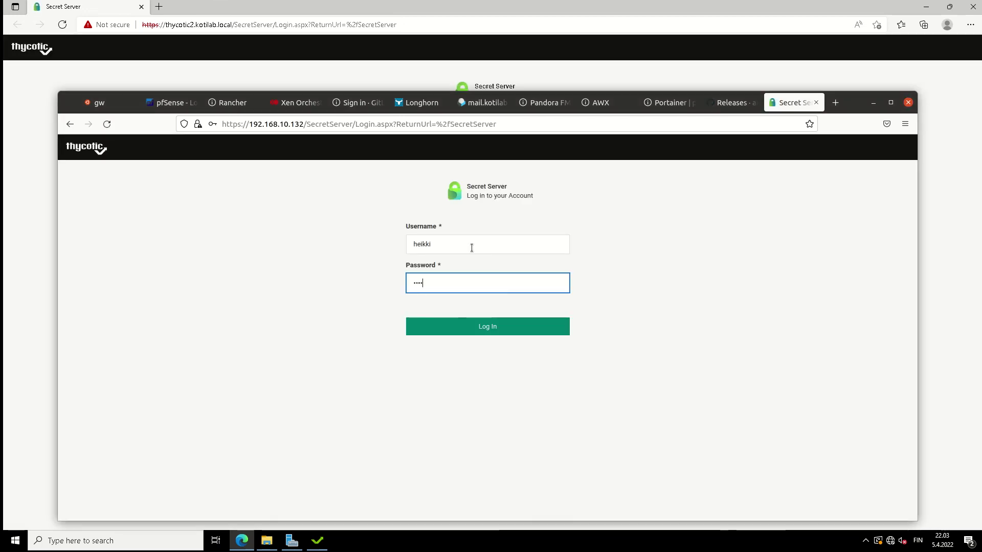
pyautogui.click(410, 254)
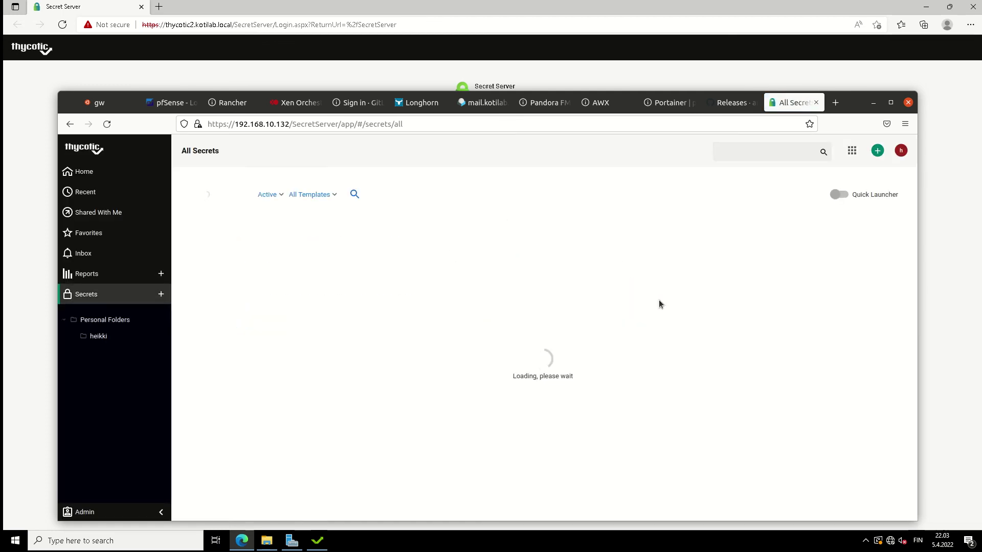
# Create and save a VMware ESX/ESXi secret named test.
pyautogui.click(877, 151)
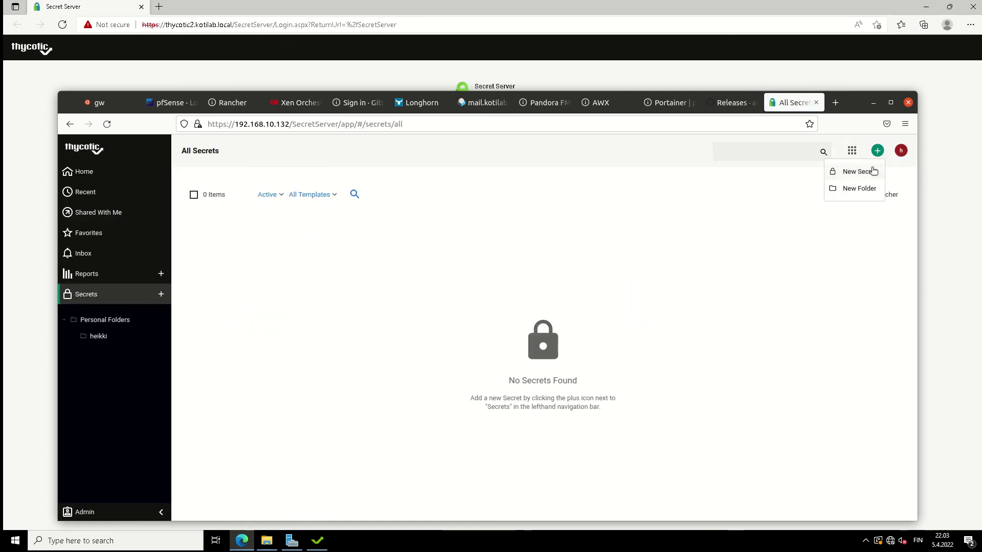
pyautogui.click(869, 170)
pyautogui.scroll(-5, 378, 343)
pyautogui.click(386, 359)
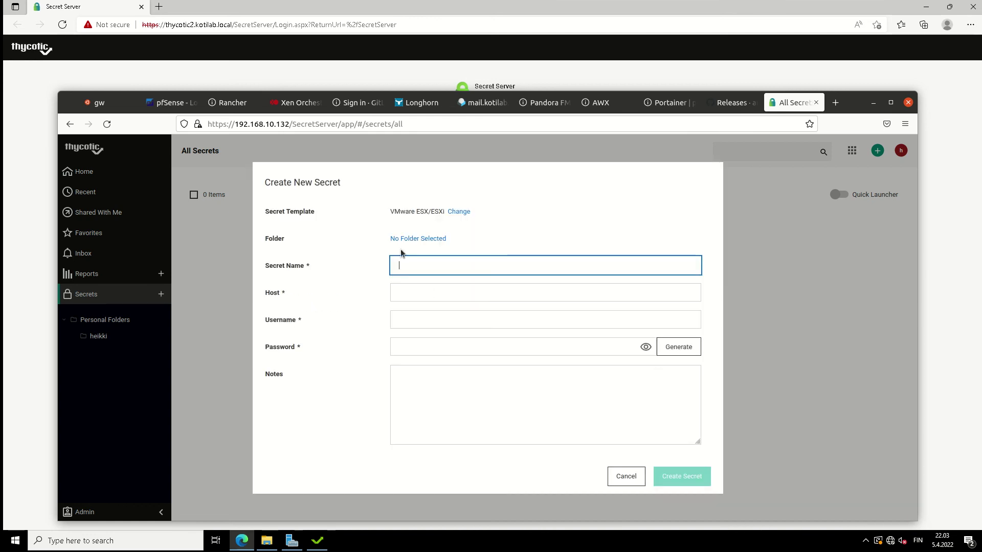
pyautogui.write('esxi')
pyautogui.click(678, 346)
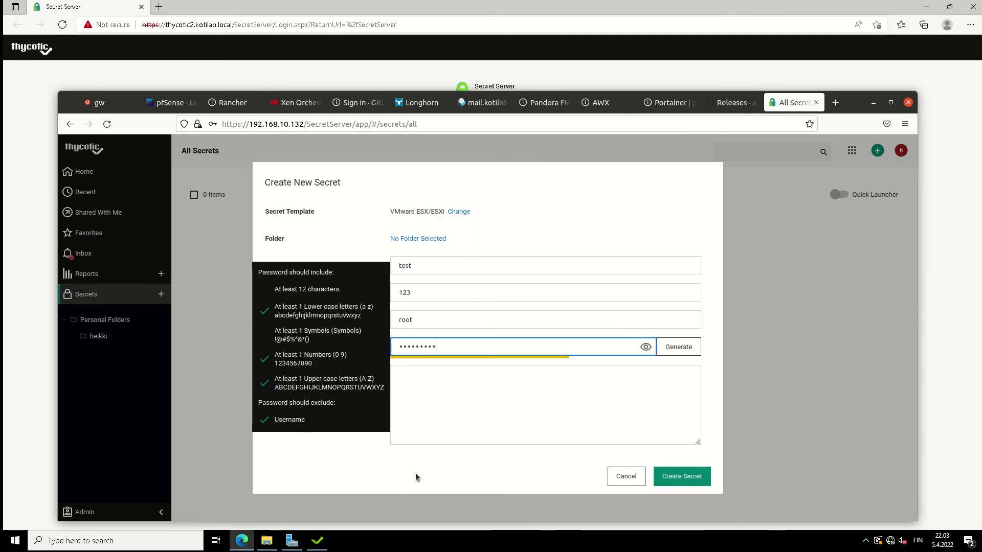
pyautogui.click(682, 476)
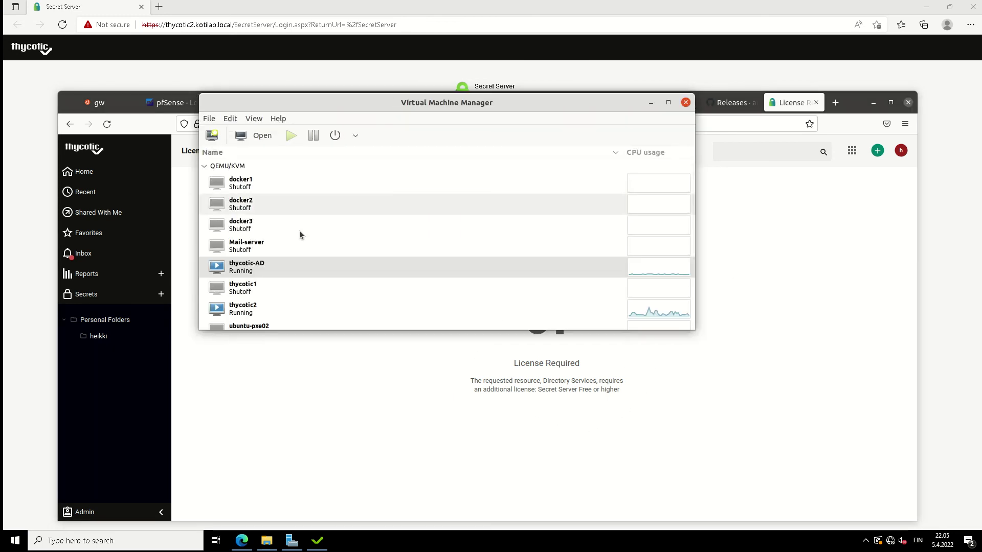
# Select the shut-off thycotic1 machine in the QEMU/KVM list.
pyautogui.click(249, 291)
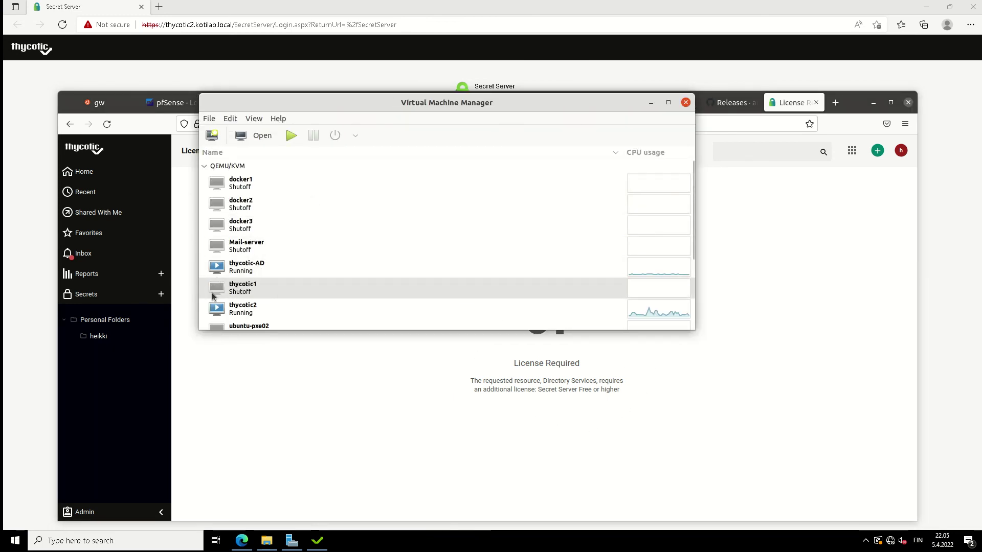